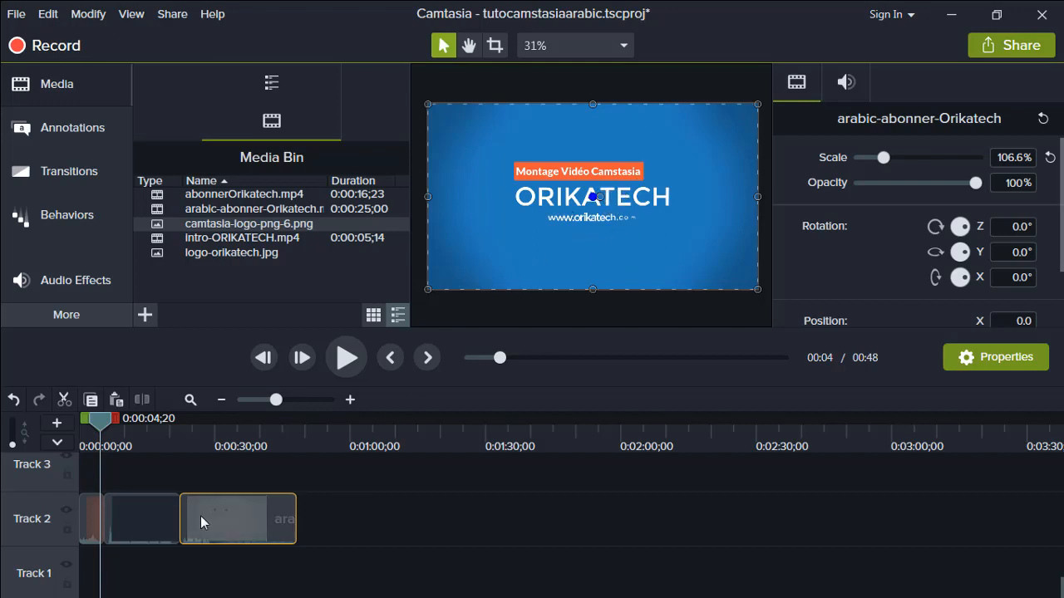
# - Spread the three Track 2 clips apart along the timeline and move the abonnerOrikatech clip down to Track 1
pyautogui.moveTo(217, 516); pyautogui.dragTo(386, 511)
pyautogui.moveTo(158, 506); pyautogui.dragTo(265, 506)
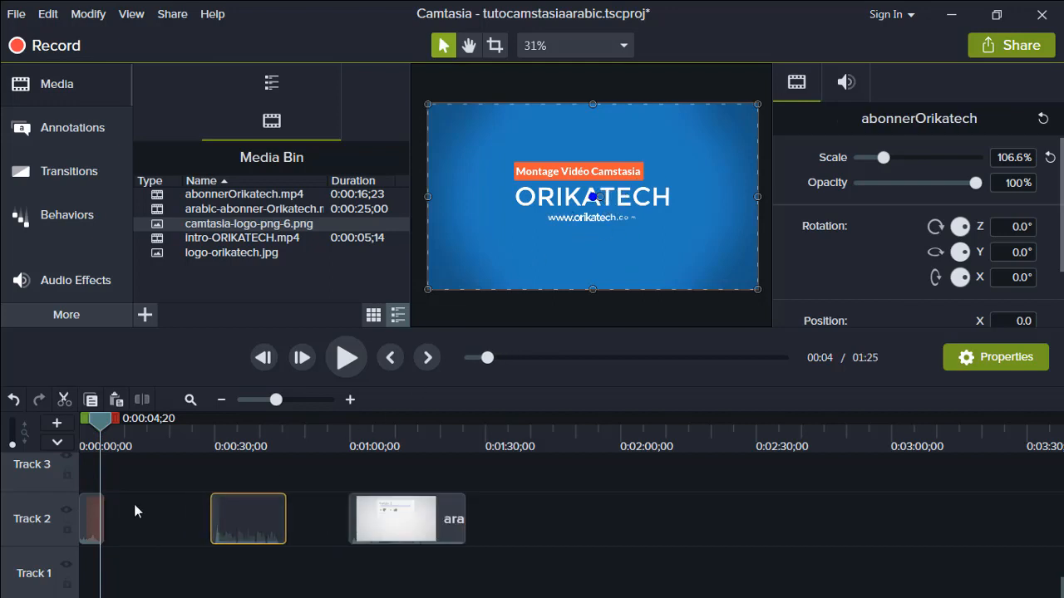
pyautogui.moveTo(108, 513); pyautogui.dragTo(145, 512)
pyautogui.moveTo(233, 527); pyautogui.dragTo(209, 573)
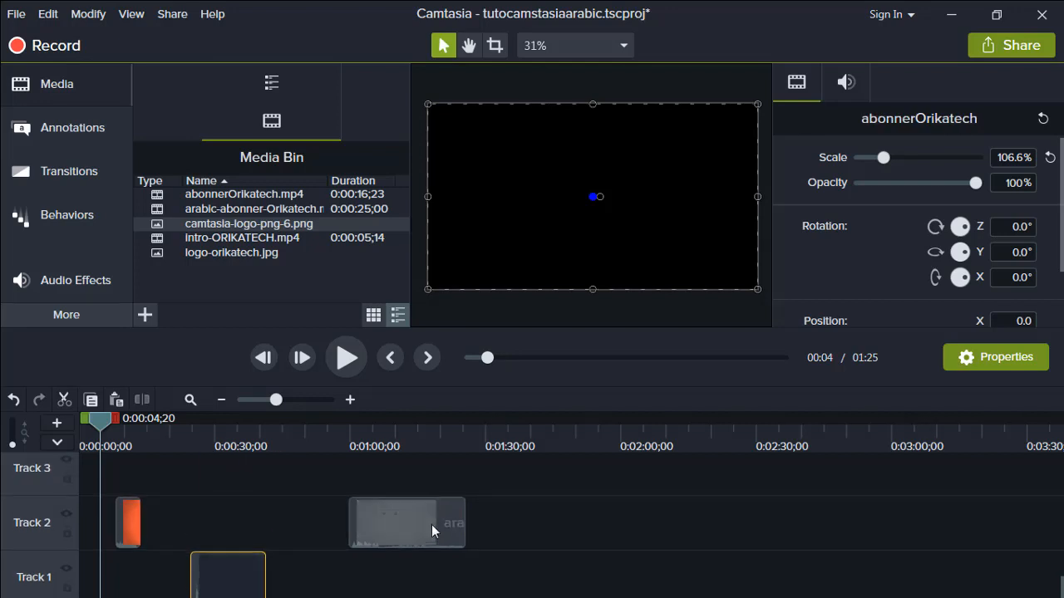
# - Place the arabic-abonner-Orikatech clip at the start of Track 3, with intro-ORIKATECH and abonnerOrikatech end to end from the start of Track 2
pyautogui.moveTo(432, 524); pyautogui.dragTo(200, 537)
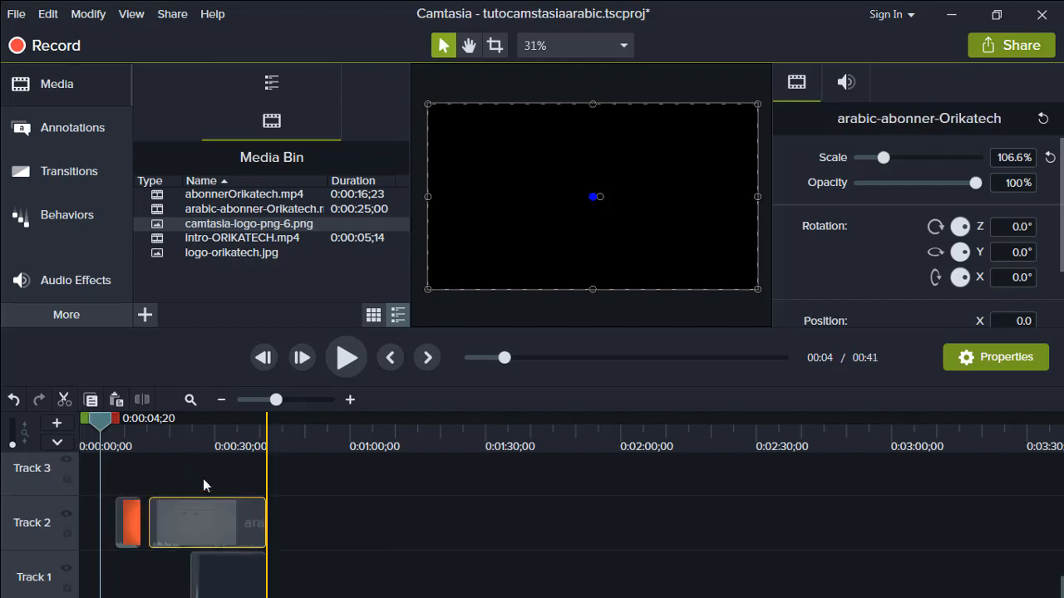
pyautogui.moveTo(204, 482); pyautogui.dragTo(133, 475)
pyautogui.moveTo(120, 513)
pyautogui.mouseDown()
pyautogui.moveTo(88, 528)
pyautogui.moveTo(104, 522)
pyautogui.mouseUp()
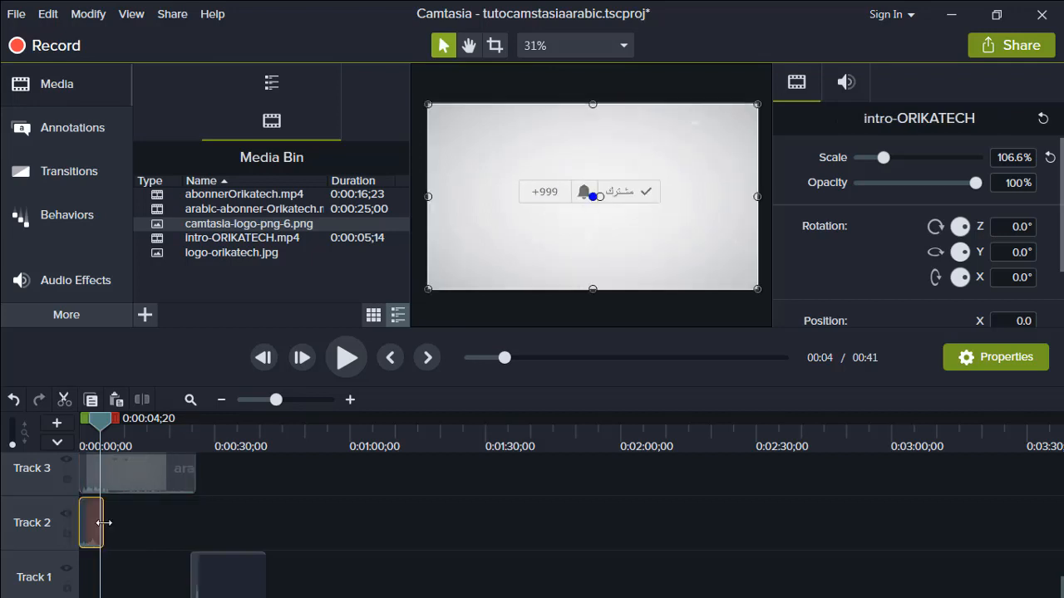
pyautogui.moveTo(218, 577); pyautogui.dragTo(99, 507)
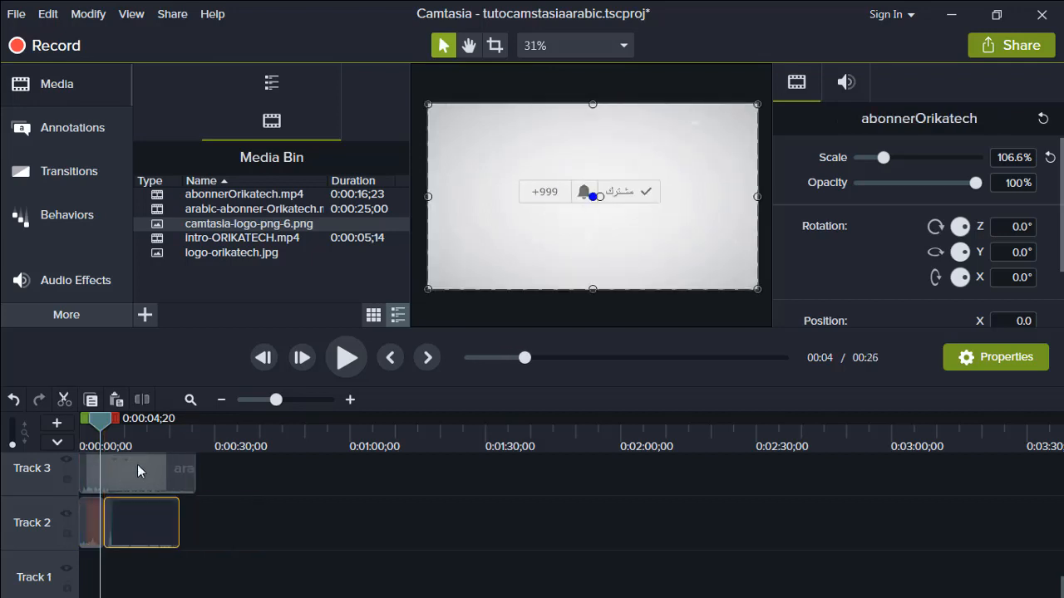
# - Hide Track 3 to view the intro-ORIKATECH clip beneath it, and show the track again
pyautogui.click(110, 467)
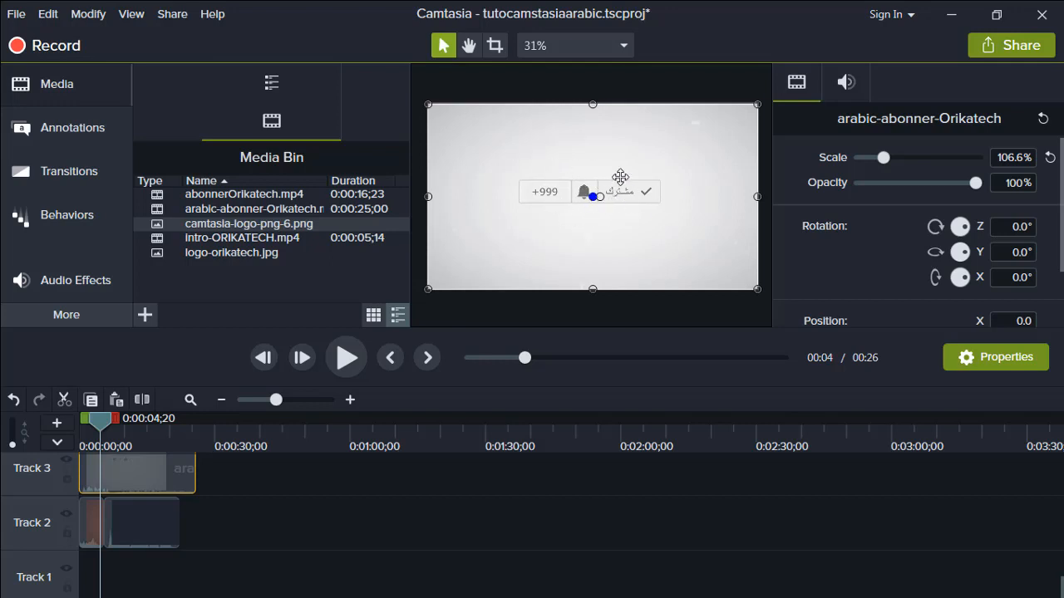
pyautogui.click(65, 460)
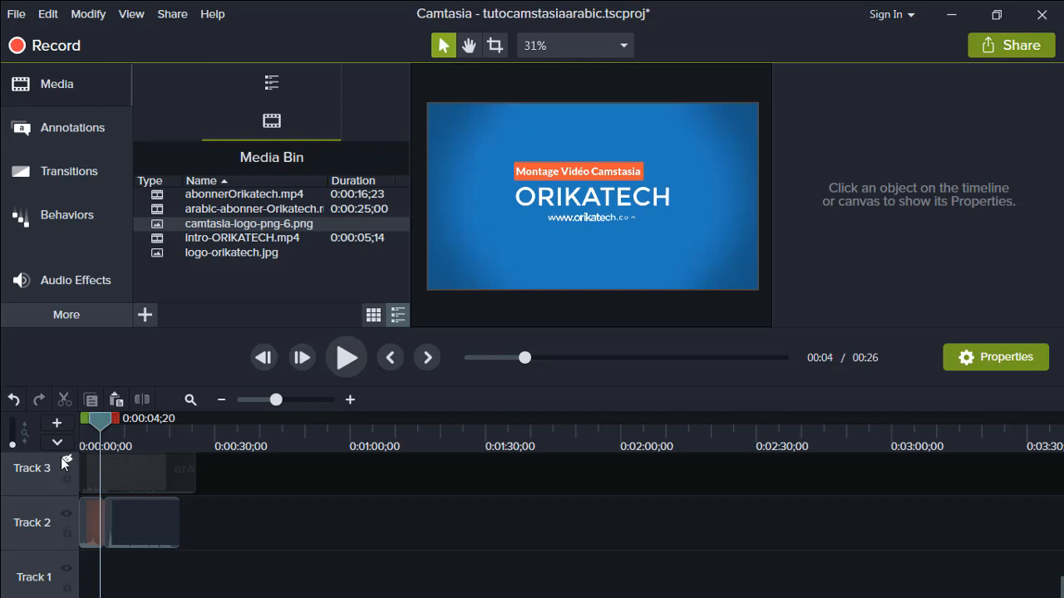
pyautogui.click(88, 528)
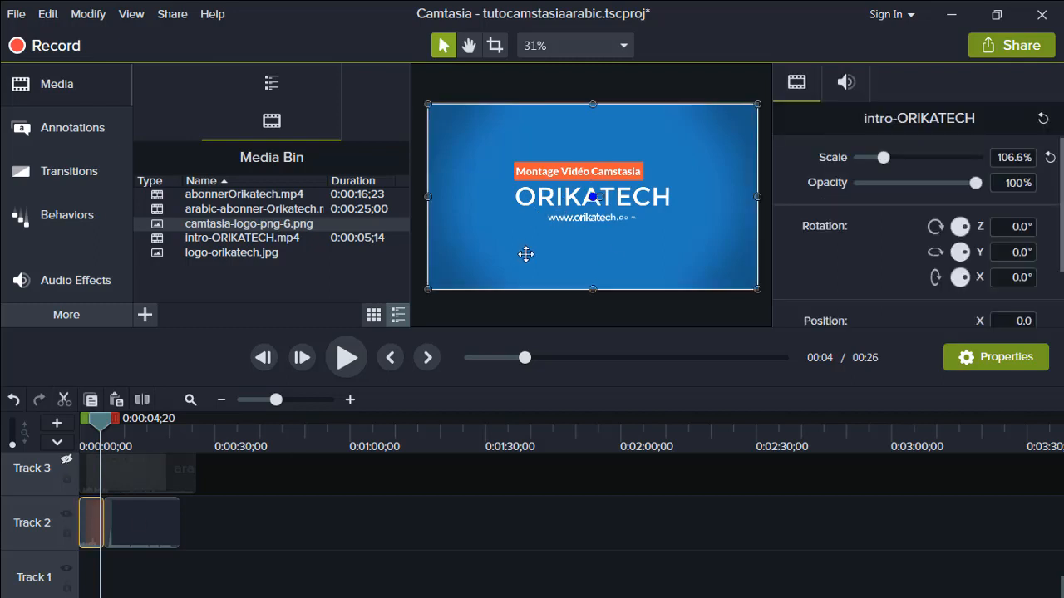
pyautogui.click(67, 461)
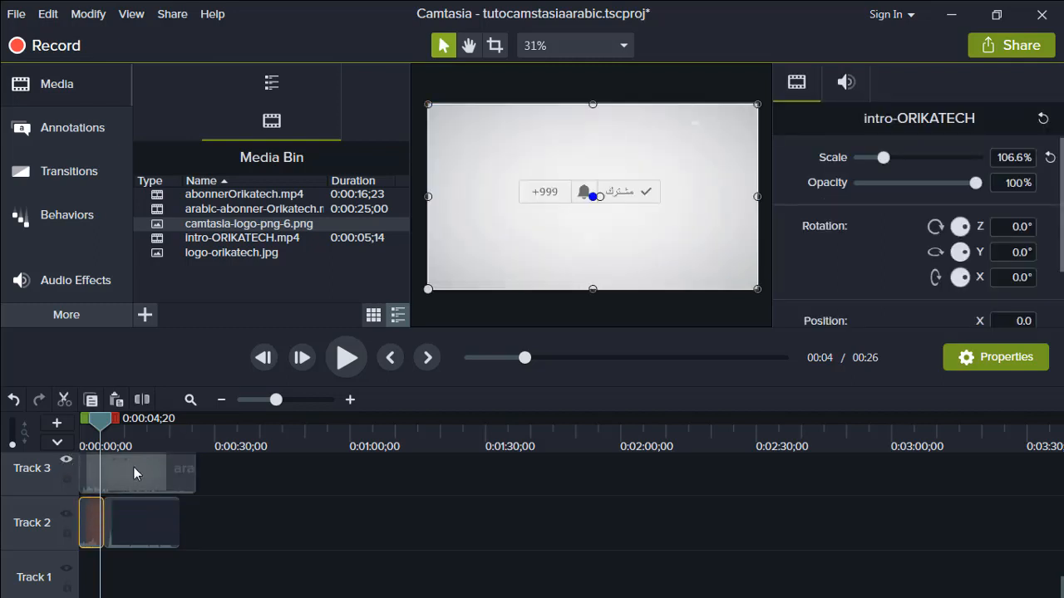
# - Shrink the arabic-abonner-Orikatech clip to about 61.8% in the lower-right corner of the canvas
pyautogui.click(134, 467)
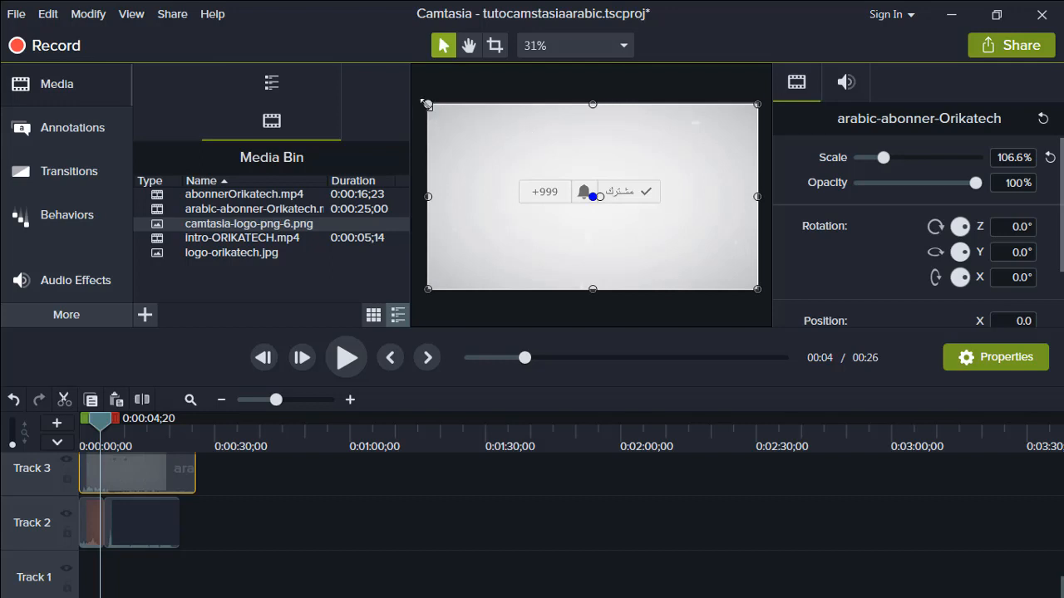
pyautogui.moveTo(424, 103); pyautogui.dragTo(566, 182)
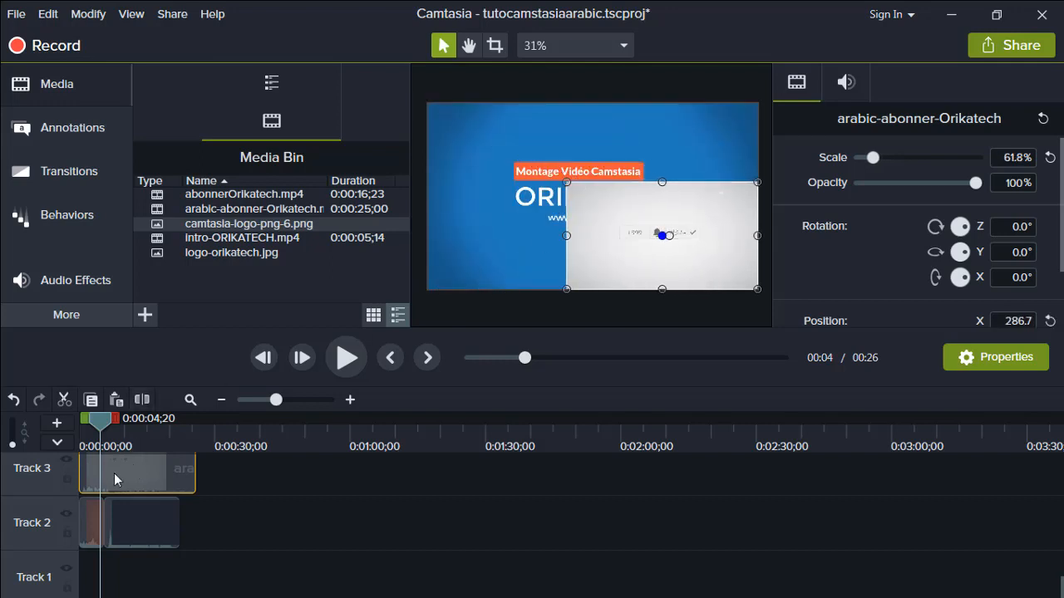
pyautogui.click(91, 509)
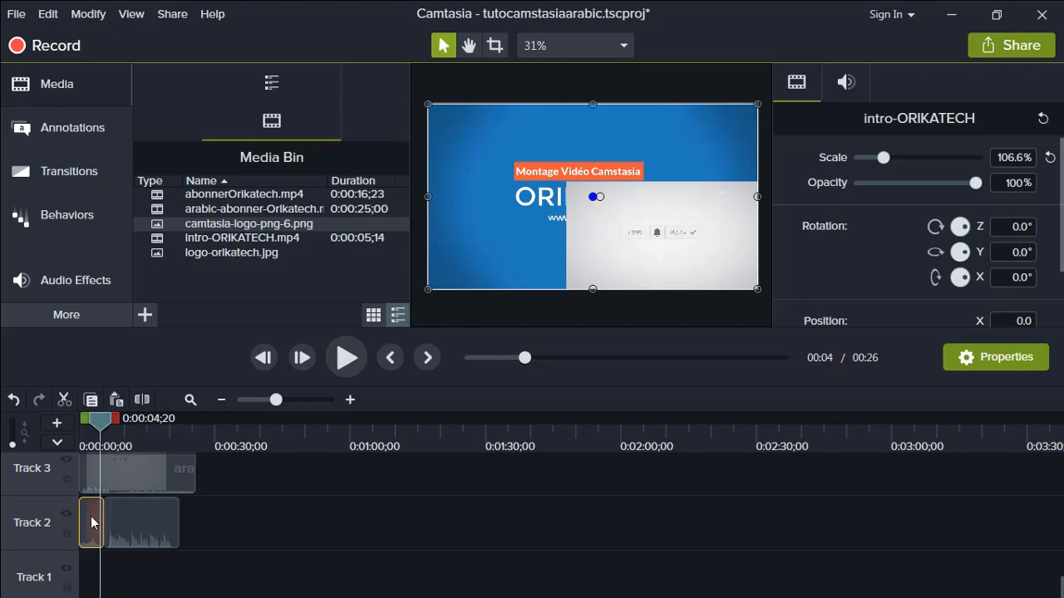
# - Scale the reduced arabic-abonner-Orikatech clip to fit the canvas
pyautogui.click(641, 224)
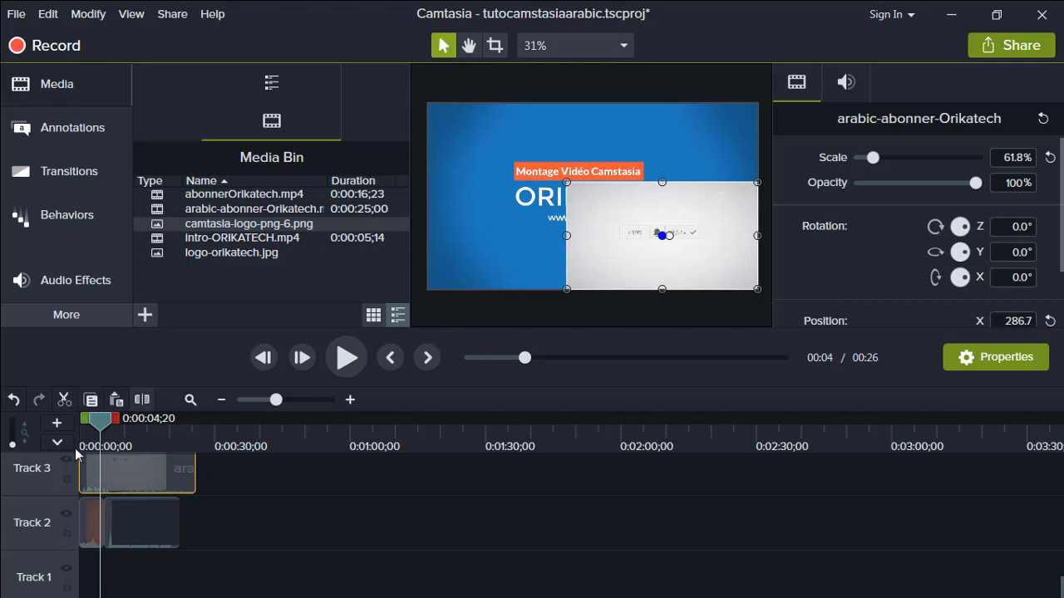
pyautogui.rightClick(631, 222)
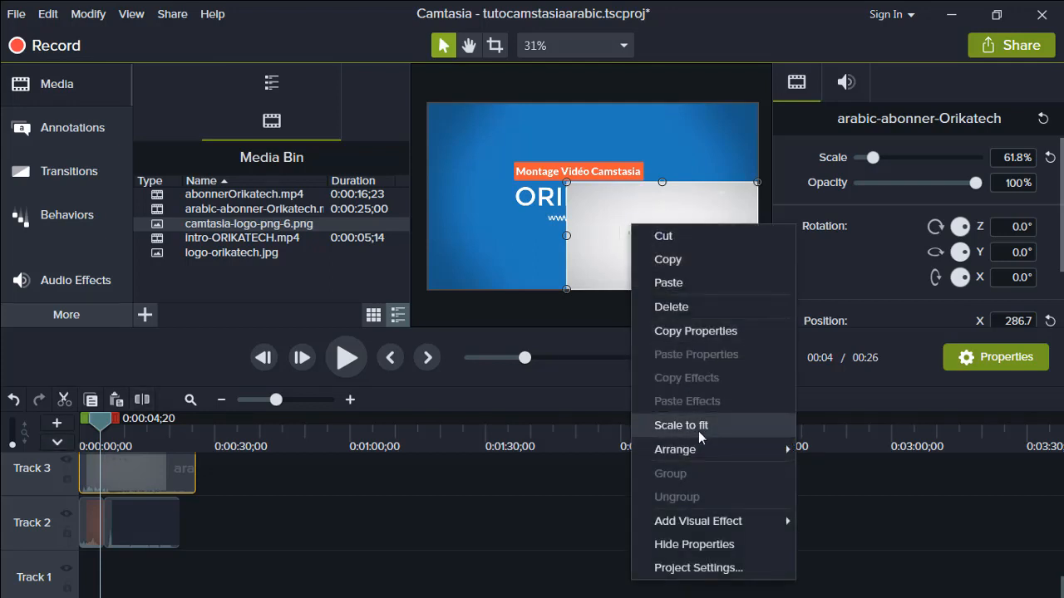
pyautogui.click(698, 425)
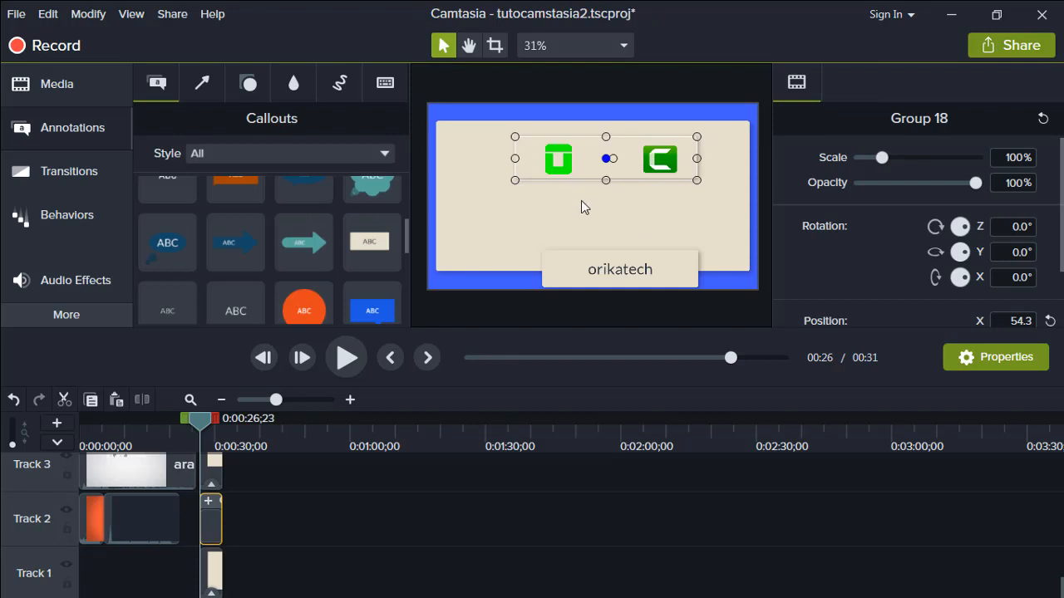
# - Move the orikatech callout up into the large beige panel, below the logo group
pyautogui.click(592, 267)
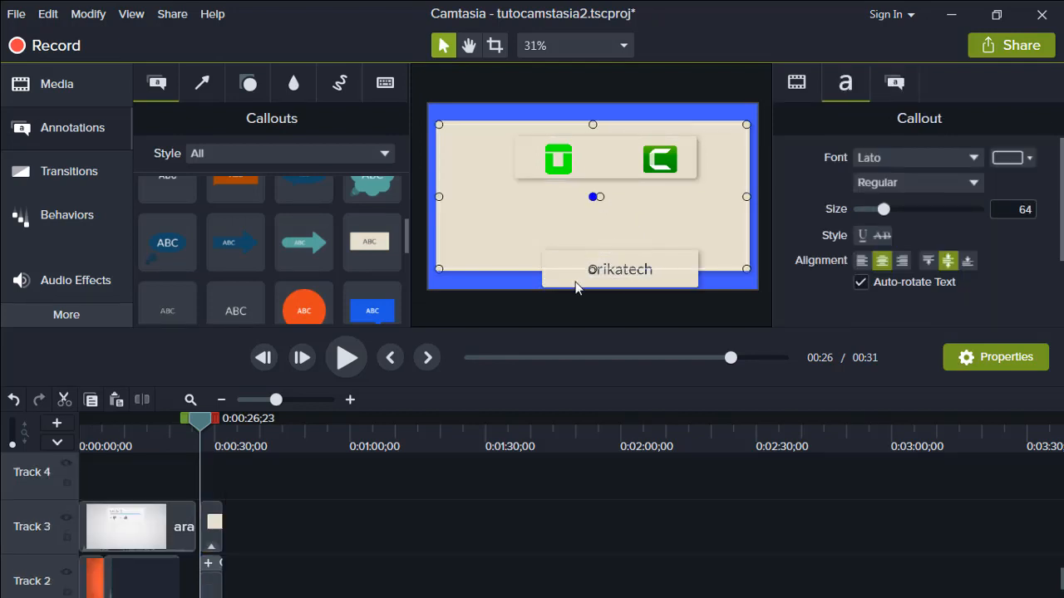
pyautogui.moveTo(571, 272); pyautogui.dragTo(555, 231)
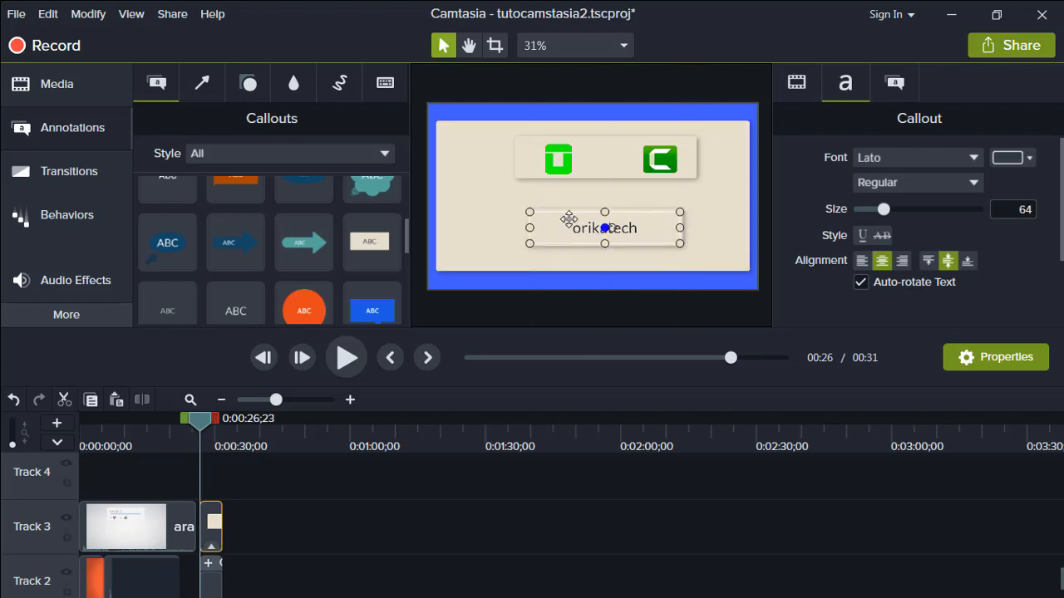
pyautogui.click(607, 160)
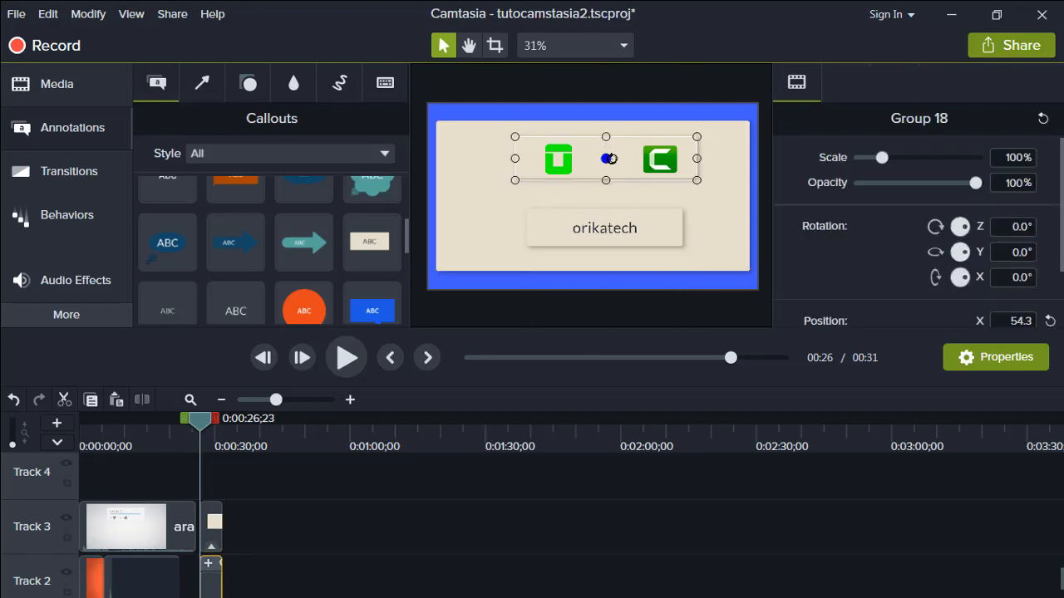
pyautogui.moveTo(611, 158); pyautogui.dragTo(615, 158)
# - Narrow the orikatech callout slightly and move it down so it overlaps the lower edge of the beige panel
pyautogui.click(610, 229)
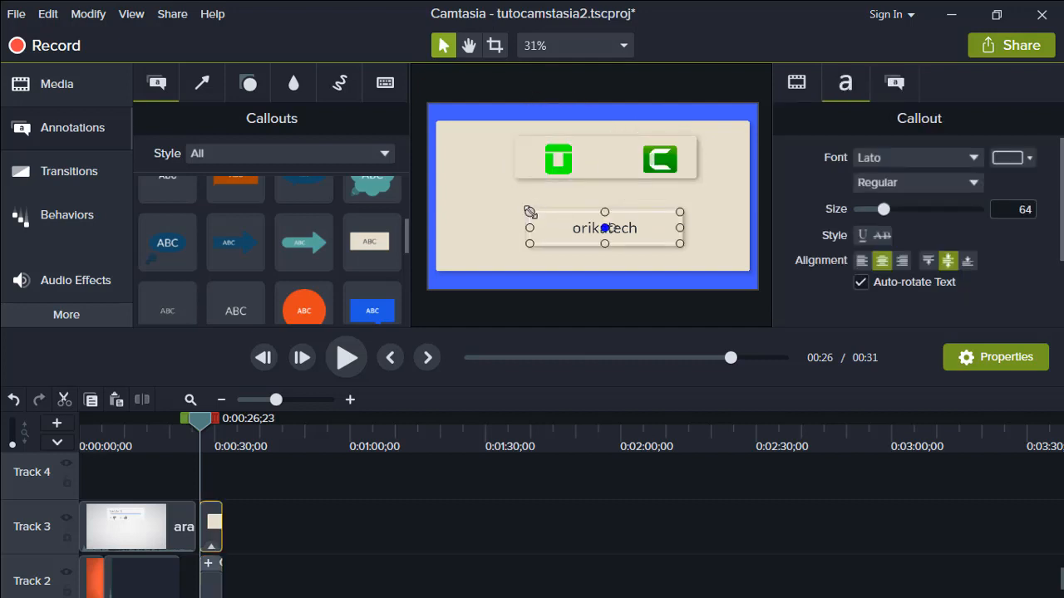
pyautogui.moveTo(527, 209)
pyautogui.mouseDown()
pyautogui.moveTo(482, 173)
pyautogui.moveTo(535, 208)
pyautogui.mouseUp()
pyautogui.moveTo(648, 222); pyautogui.dragTo(648, 265)
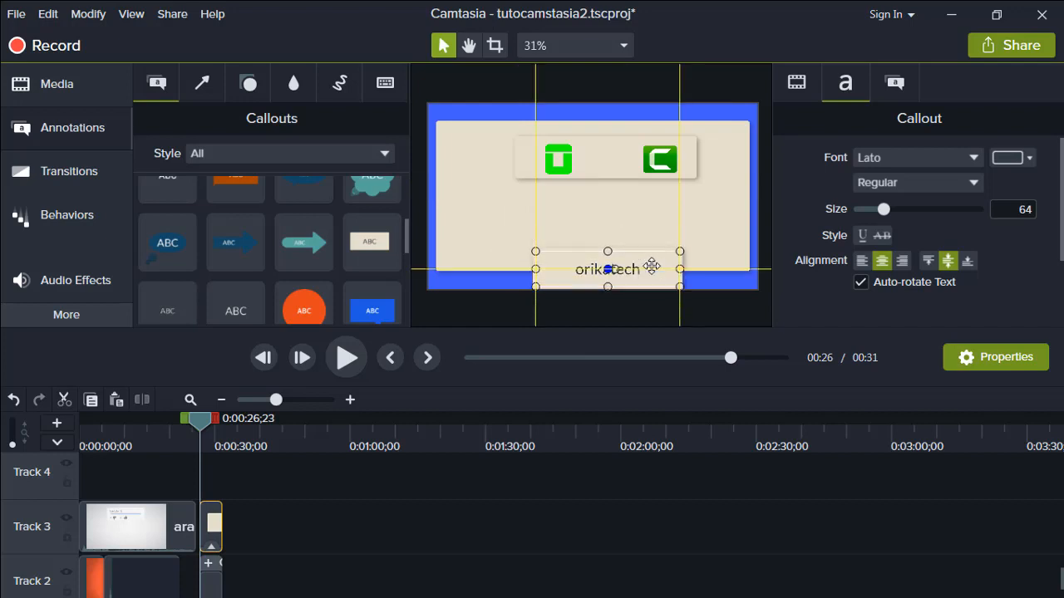
# - Send the orikatech callout to the back of the canvas stacking order
pyautogui.rightClick(659, 266)
pyautogui.moveTo(758, 449)
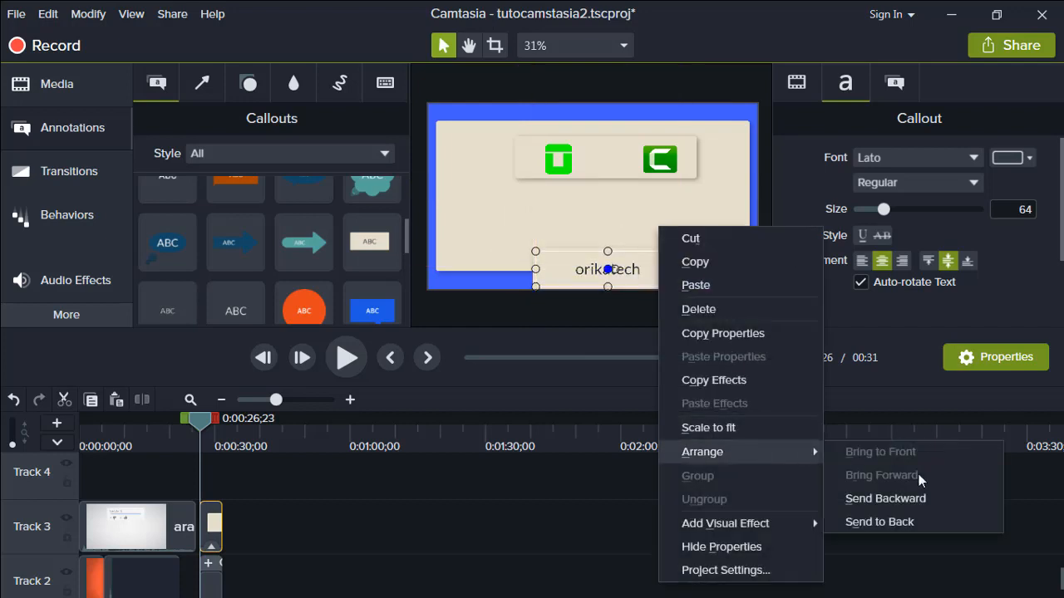
pyautogui.click(904, 519)
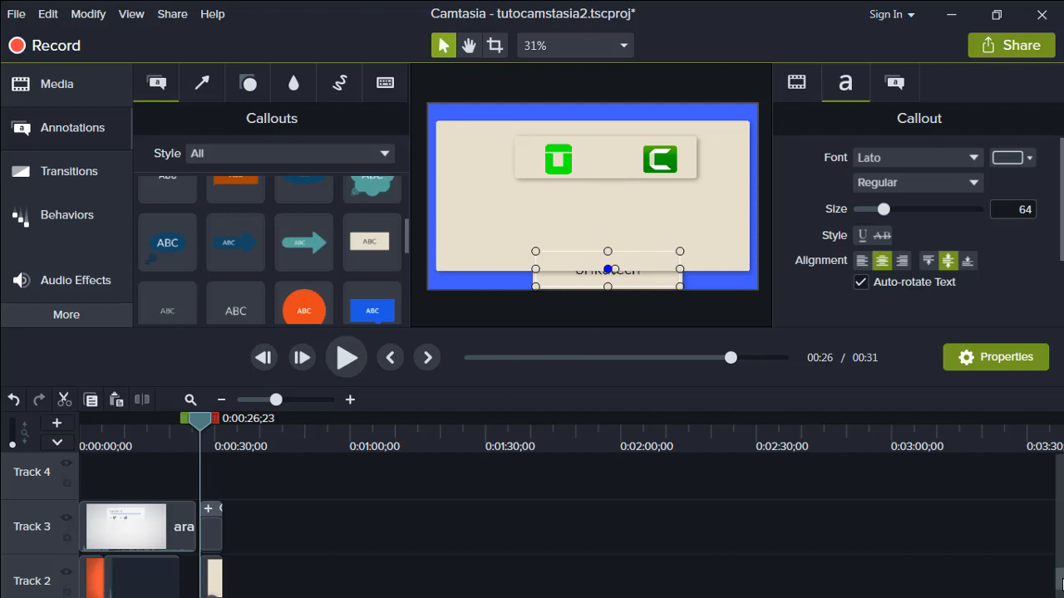
# - Select the logo group, beige panel and orikatech callout in turn to compare their tracks with their stacking order on the canvas
pyautogui.scroll(-1, 1061, 584)
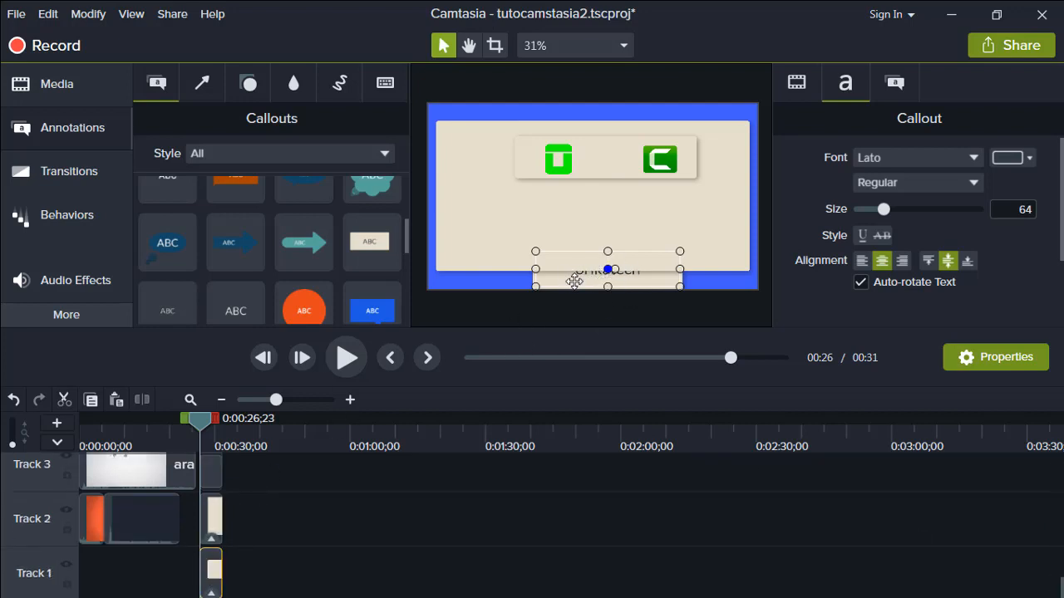
pyautogui.click(212, 523)
pyautogui.click(207, 474)
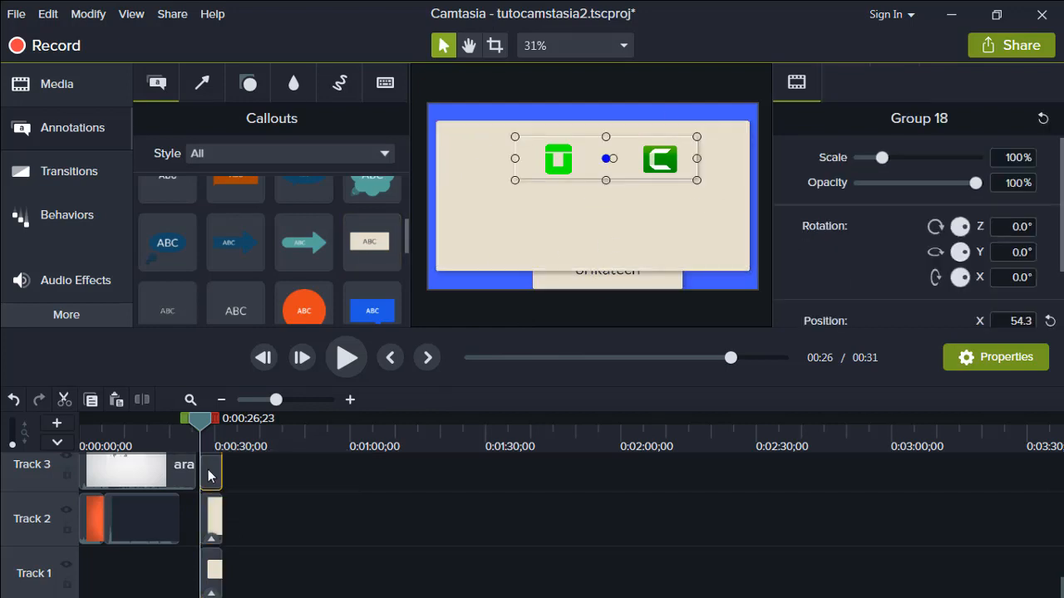
pyautogui.click(512, 215)
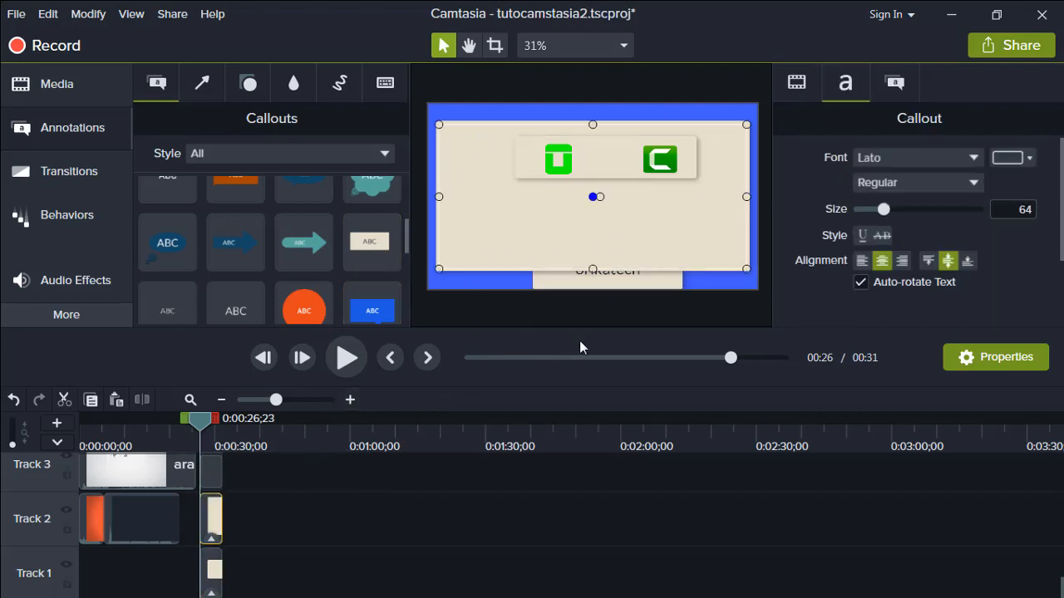
pyautogui.click(212, 474)
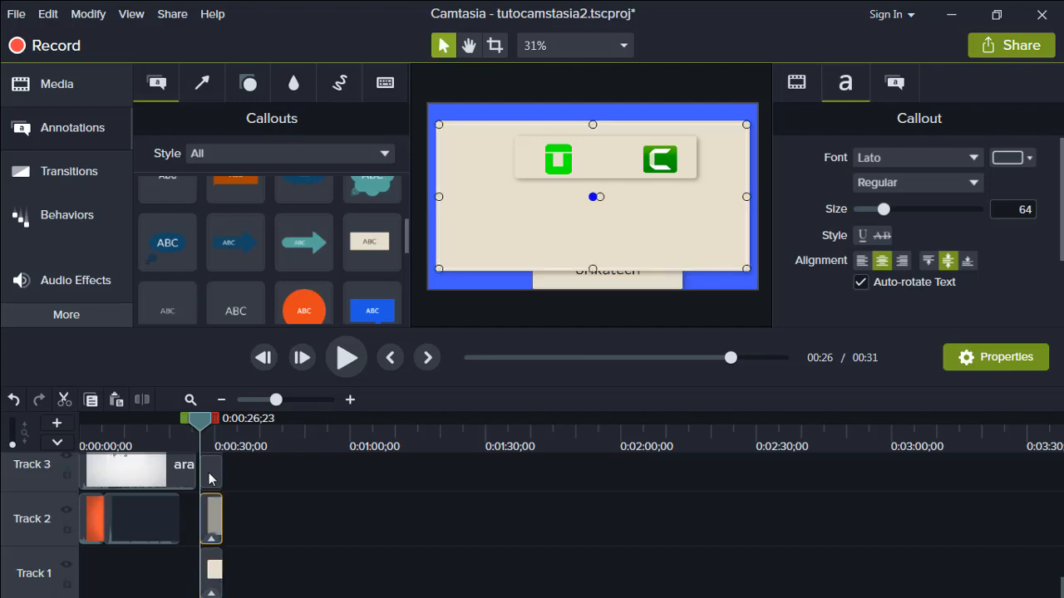
pyautogui.click(209, 533)
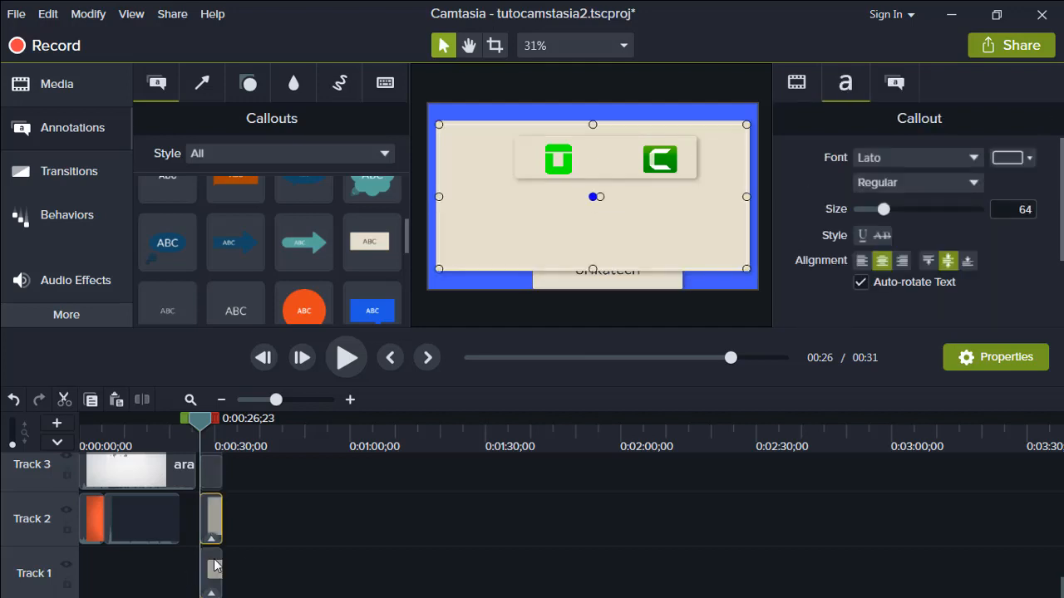
pyautogui.click(212, 471)
pyautogui.click(213, 509)
pyautogui.click(208, 472)
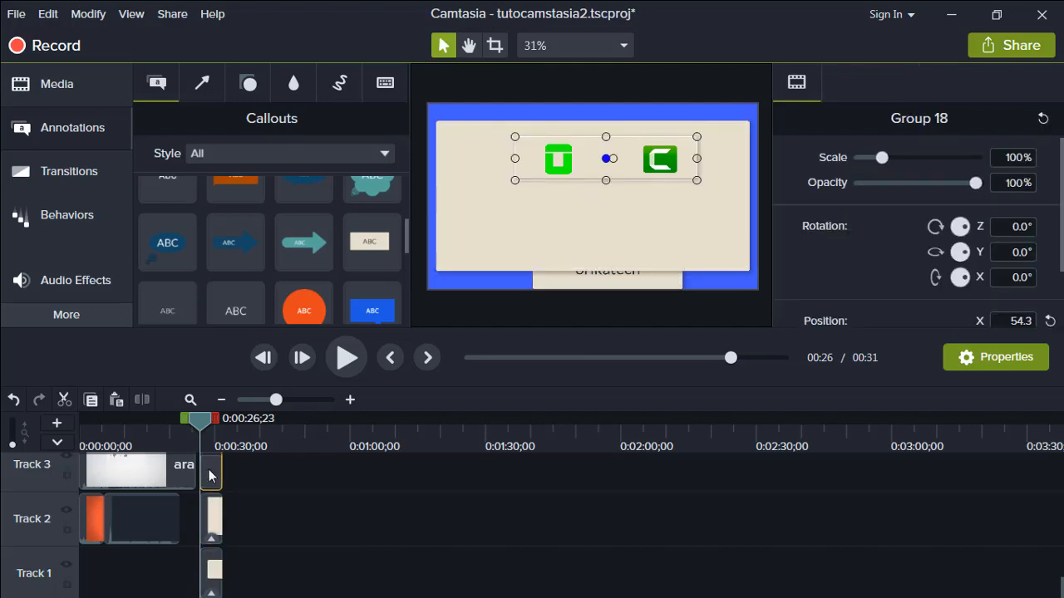
pyautogui.click(211, 511)
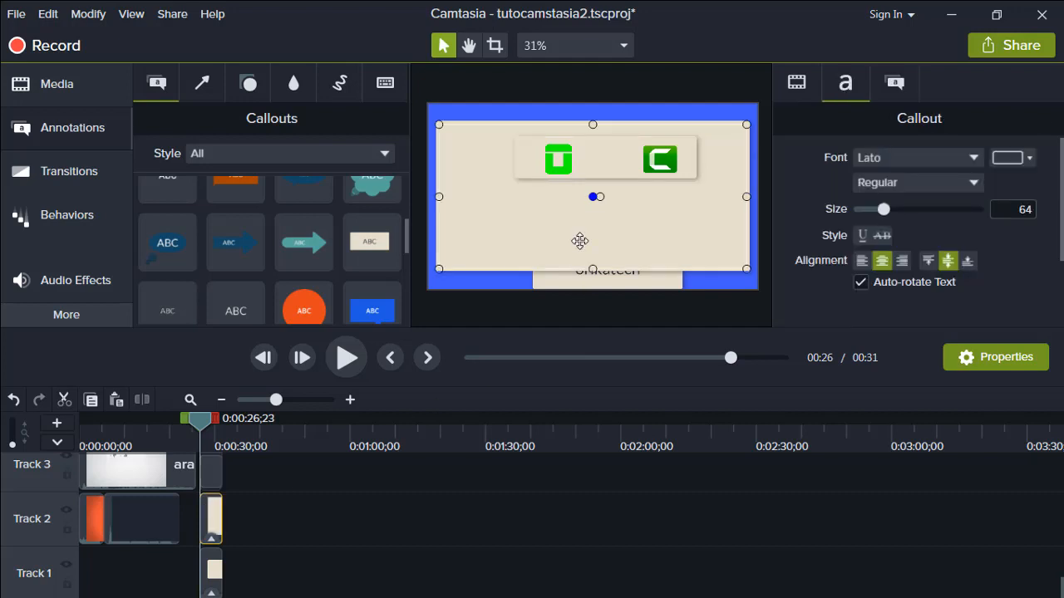
pyautogui.click(207, 568)
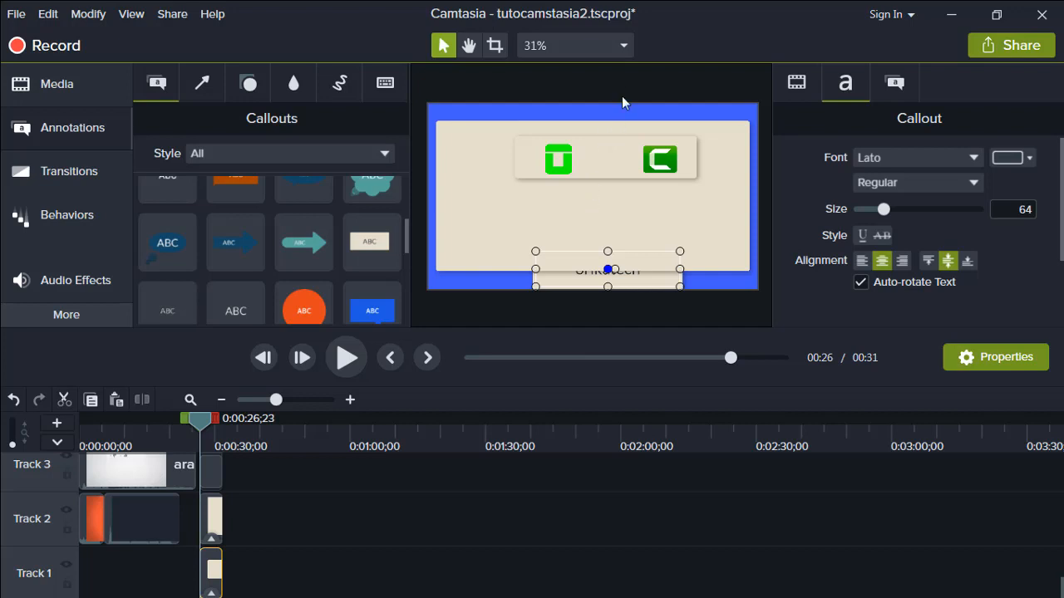
# - Try dark gray (#444444) as the canvas color in the project settings
pyautogui.click(625, 45)
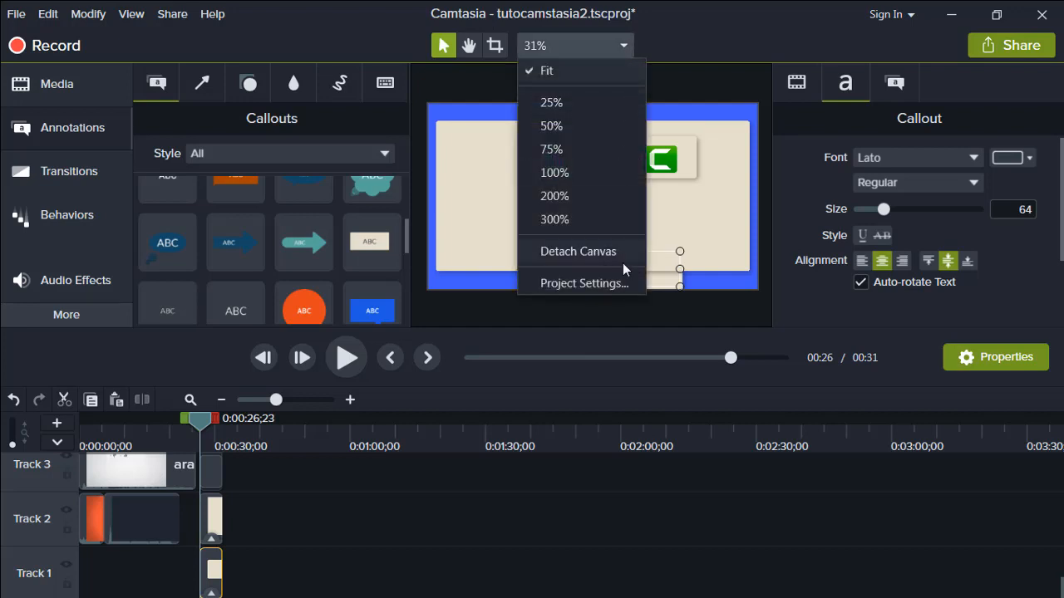
pyautogui.click(593, 283)
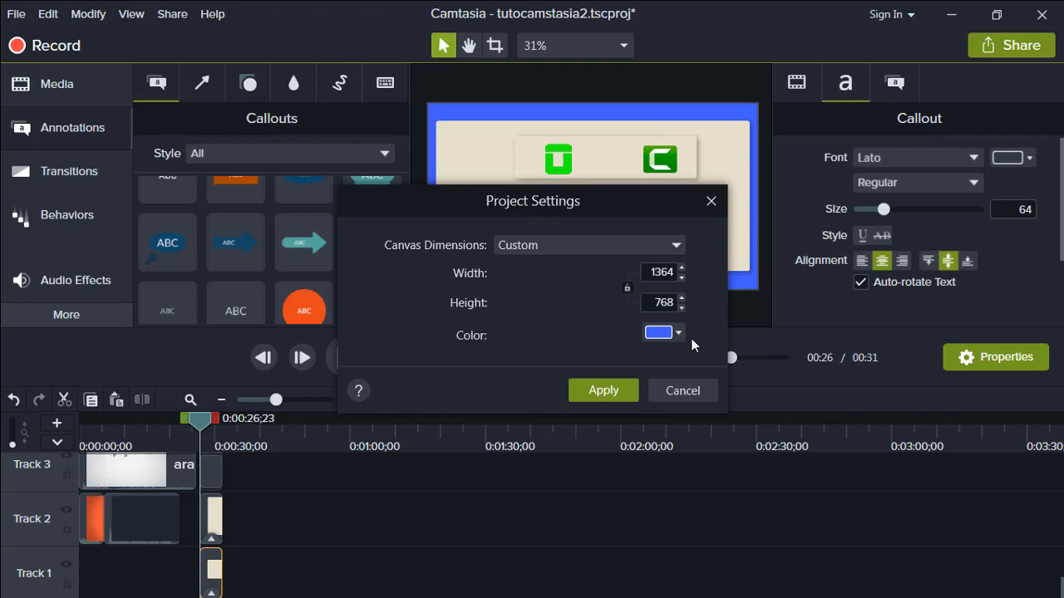
pyautogui.click(672, 333)
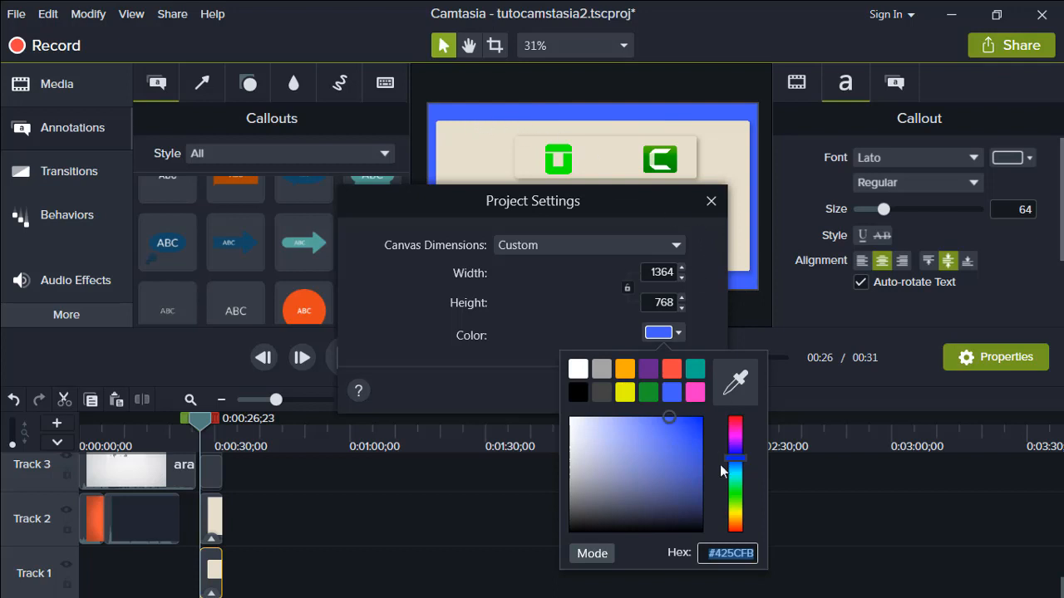
pyautogui.click(603, 391)
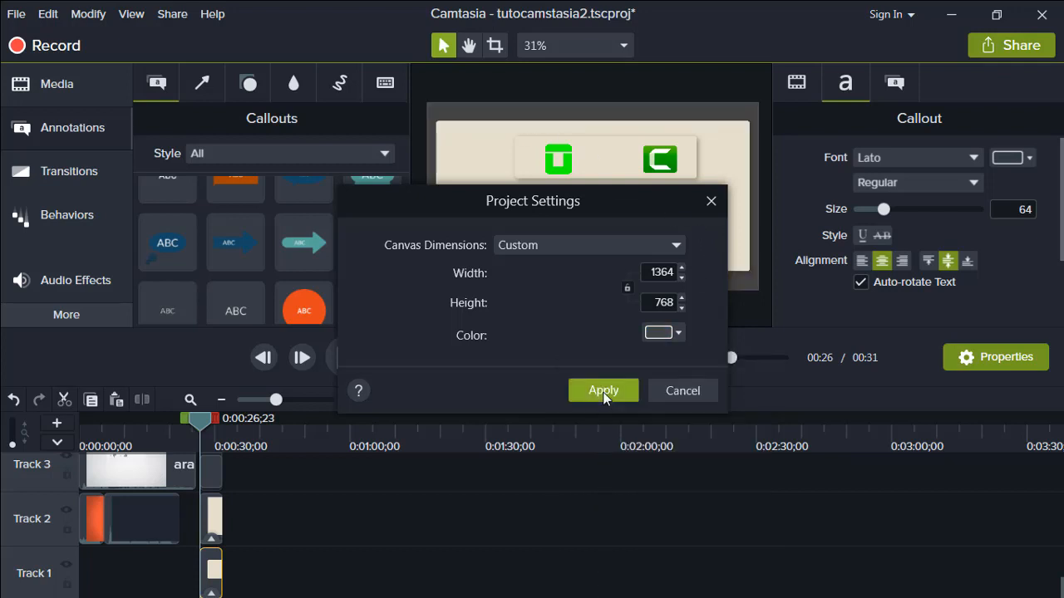
# - Set the project's canvas color to the preset blue and apply the project settings
pyautogui.click(665, 335)
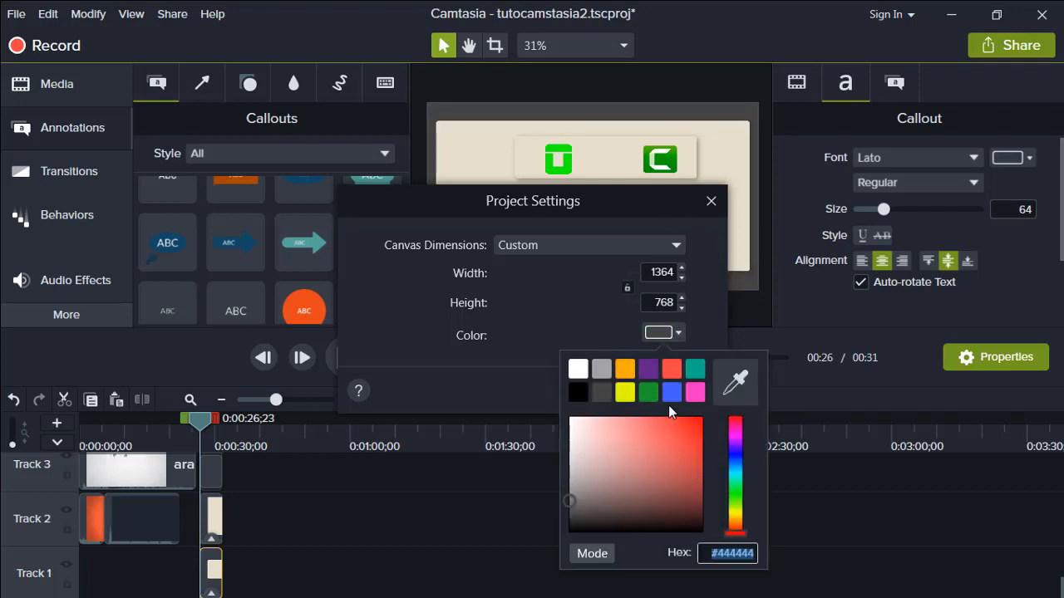
pyautogui.click(677, 387)
pyautogui.click(622, 394)
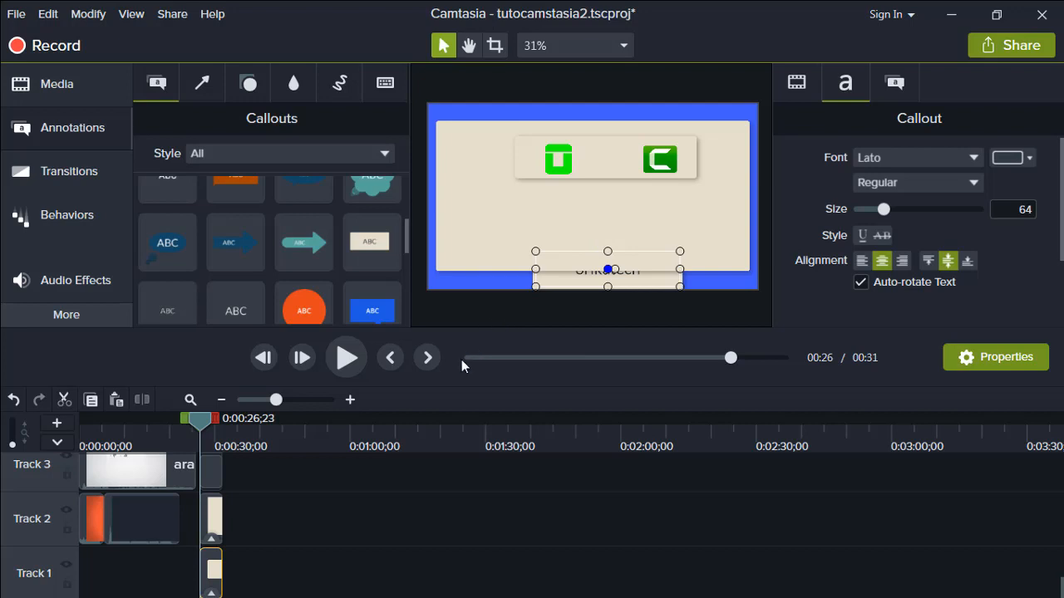
# - Compare the canvas display at 50% zoom with the Fit view
pyautogui.click(575, 46)
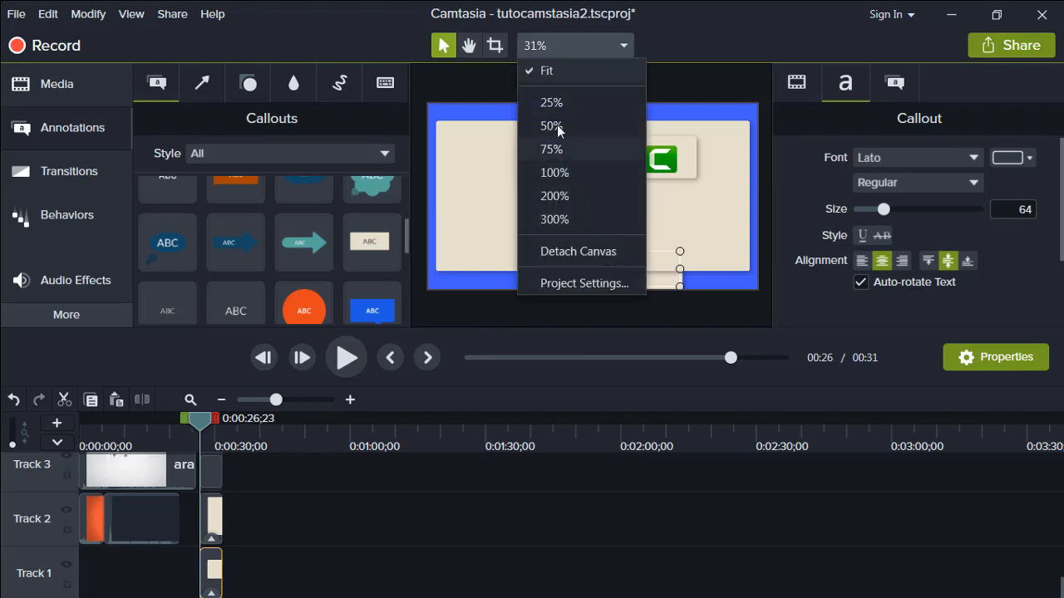
pyautogui.click(557, 125)
pyautogui.click(598, 48)
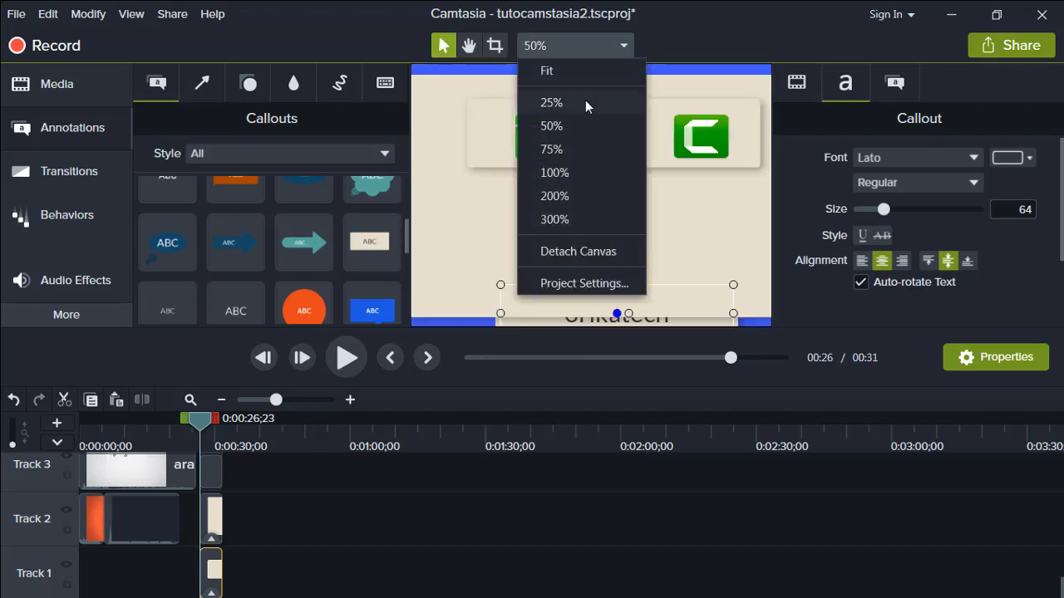
pyautogui.click(552, 102)
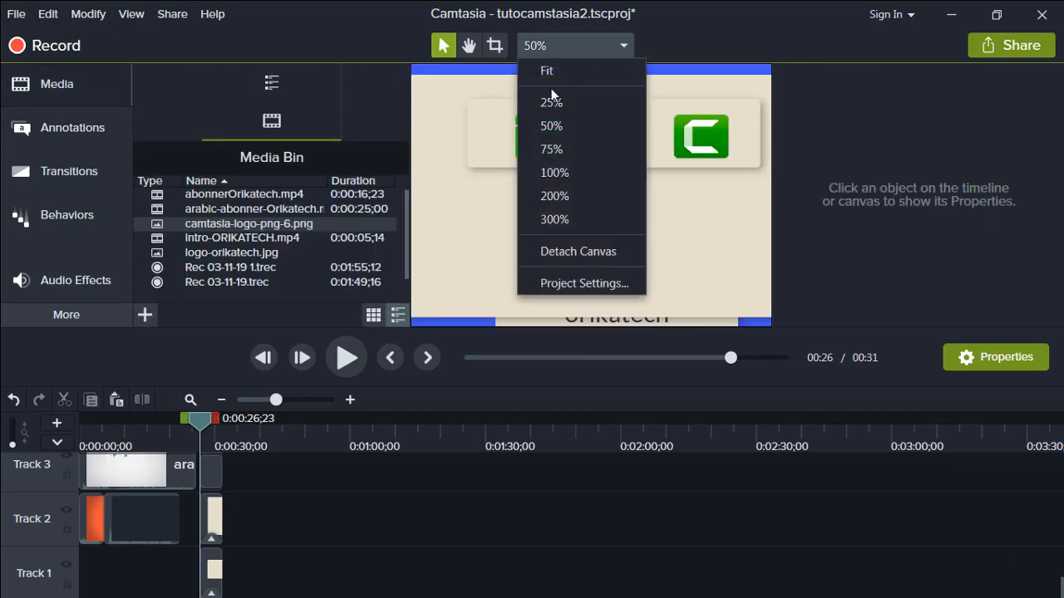
pyautogui.click(548, 72)
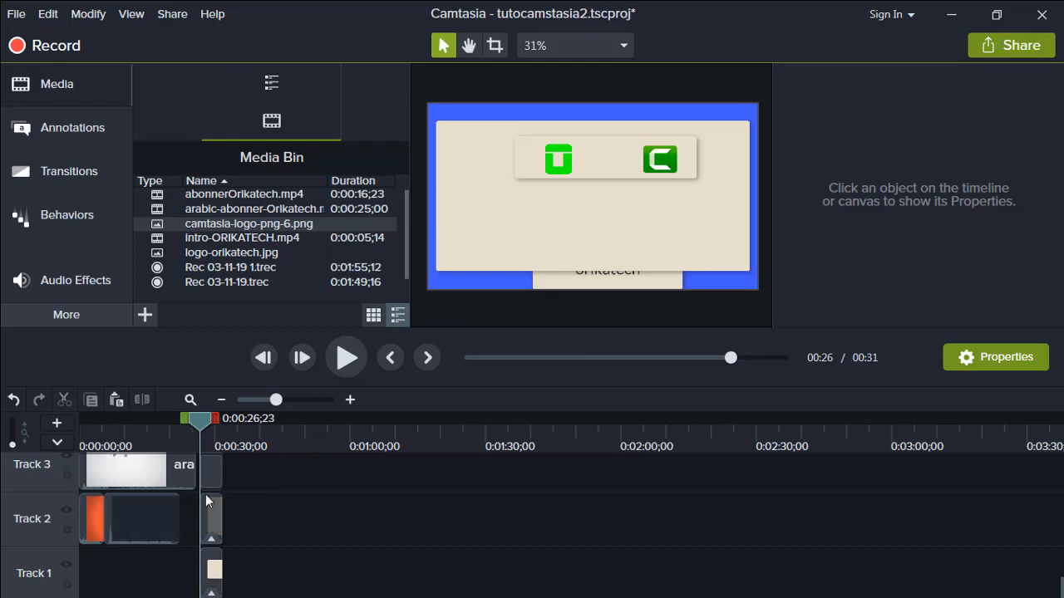
# - Add the white rectangular ABC callout to the canvas over the logo video, on Track 4 at 0:00:16;23
pyautogui.click(60, 137)
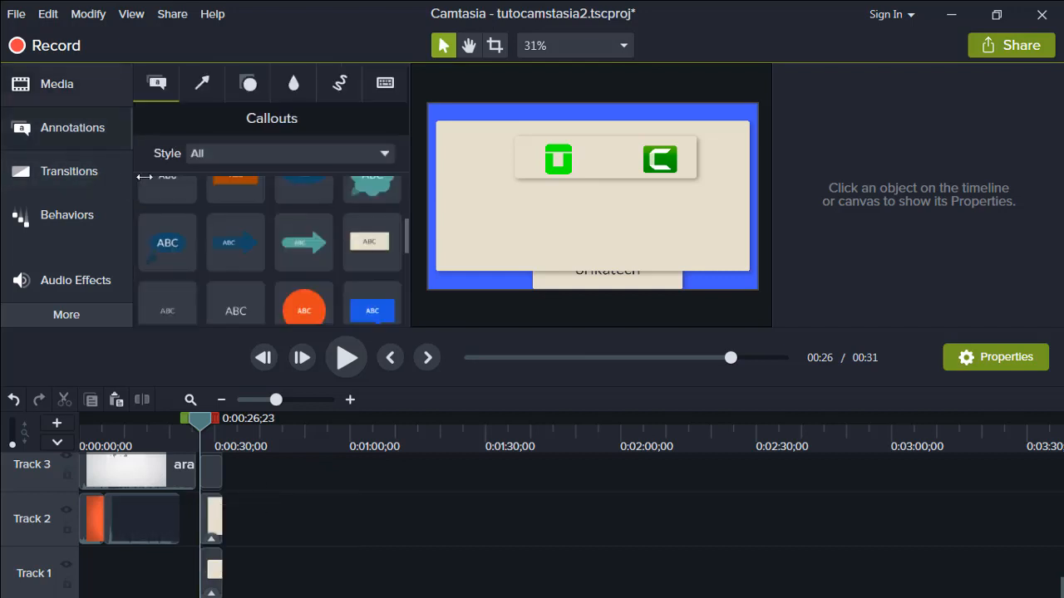
pyautogui.moveTo(372, 241)
pyautogui.mouseDown()
pyautogui.moveTo(561, 199)
pyautogui.moveTo(553, 230)
pyautogui.moveTo(280, 451)
pyautogui.moveTo(255, 568)
pyautogui.moveTo(505, 312)
pyautogui.moveTo(534, 268)
pyautogui.moveTo(502, 239)
pyautogui.mouseUp()
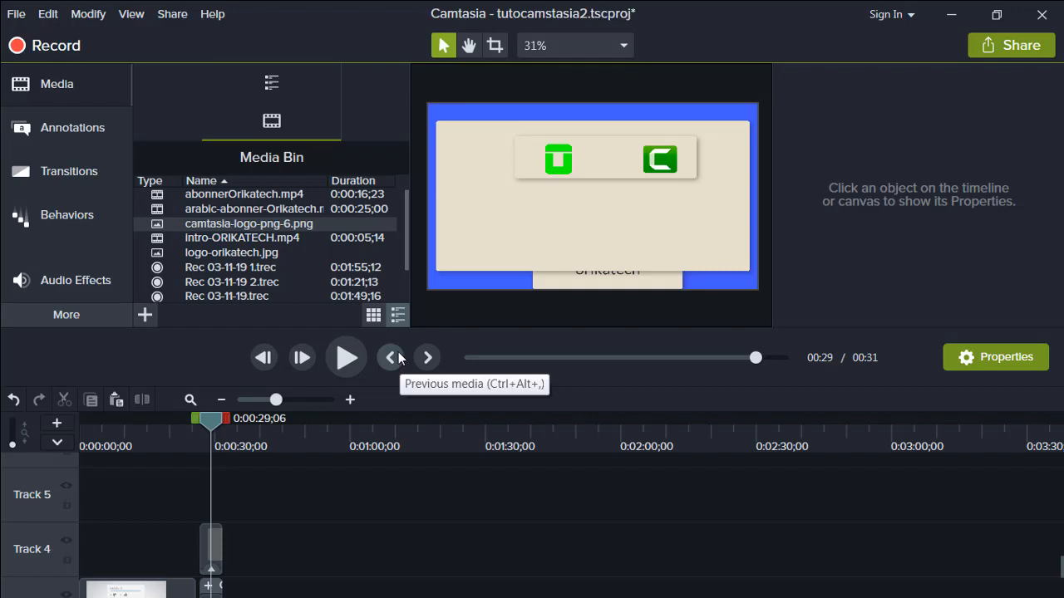
pyautogui.click(72, 133)
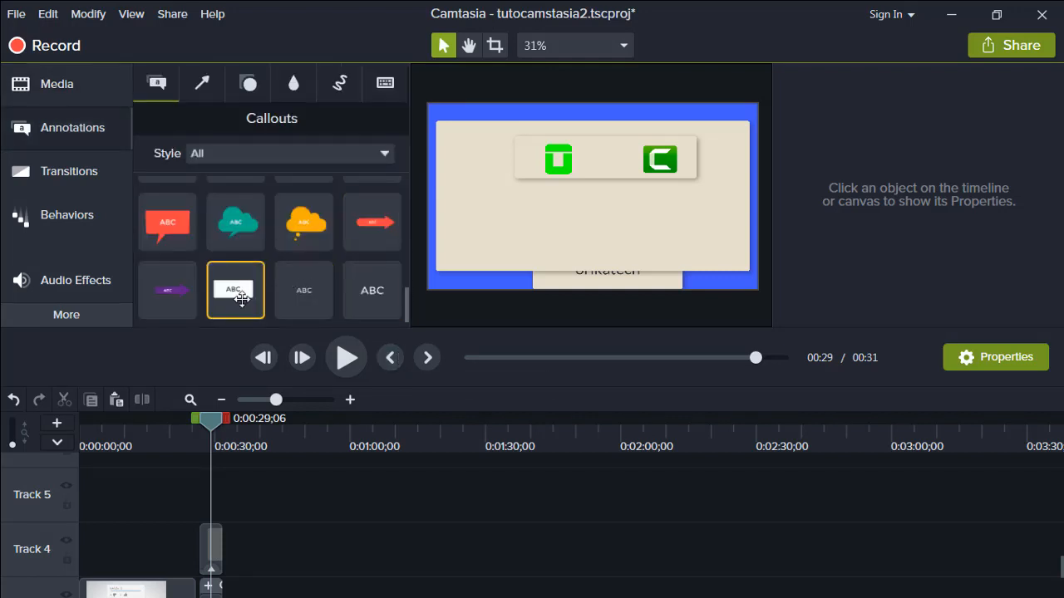
pyautogui.moveTo(232, 290); pyautogui.dragTo(535, 208)
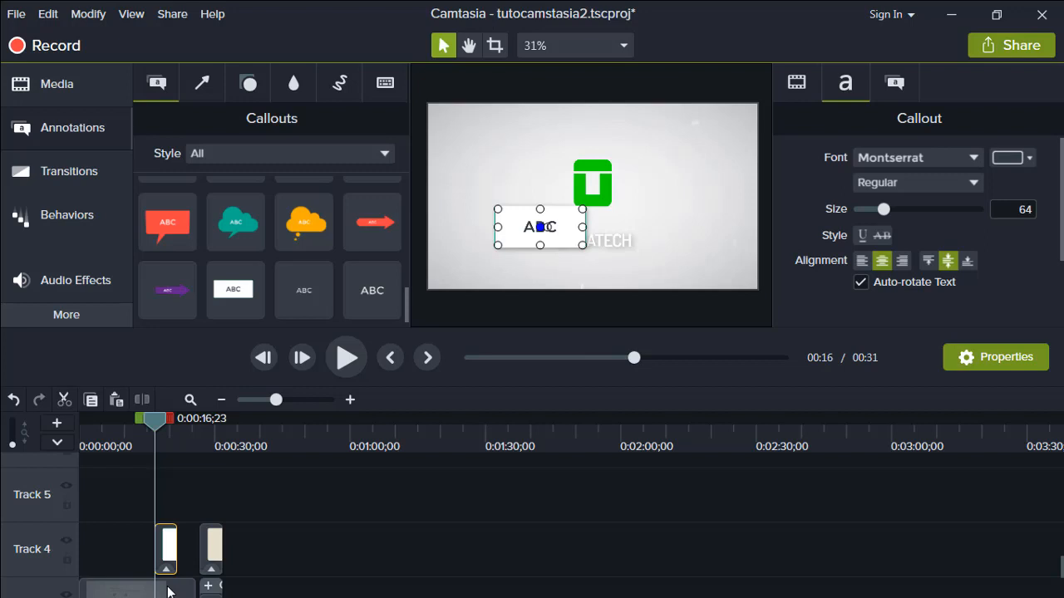
# - Replace the white callout's placeholder text with ORIKATECH
pyautogui.doubleClick(543, 230)
pyautogui.write('ORIKATECH')
pyautogui.press('BackSpace')
pyautogui.press('BackSpace')
pyautogui.press('BackSpace')
pyautogui.press('BackSpace')
pyautogui.press('BackSpace')
pyautogui.press('BackSpace')
pyautogui.press('BackSpace')
pyautogui.press('BackSpace')
pyautogui.press('BackSpace')
pyautogui.write('ABC')
pyautogui.doubleClick(550, 227)
pyautogui.write('CEIKATECH')
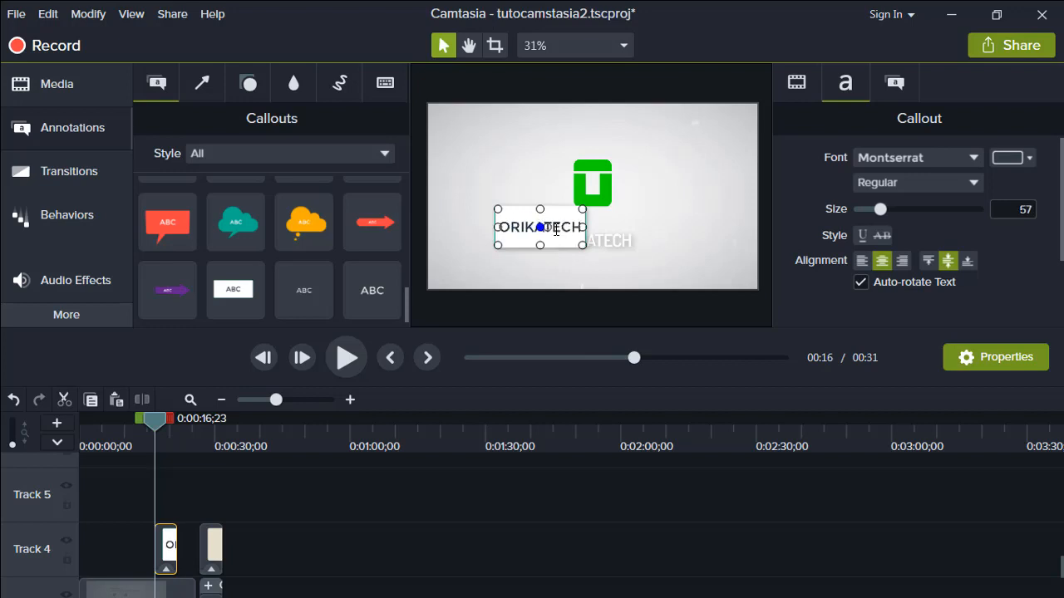
pyautogui.click(566, 248)
# - Reshape the ORIKATECH callout into a wider, flatter box and set its text size to 95
pyautogui.click(553, 229)
pyautogui.moveTo(619, 201)
pyautogui.mouseDown()
pyautogui.moveTo(646, 194)
pyautogui.moveTo(660, 214)
pyautogui.moveTo(620, 217)
pyautogui.mouseUp()
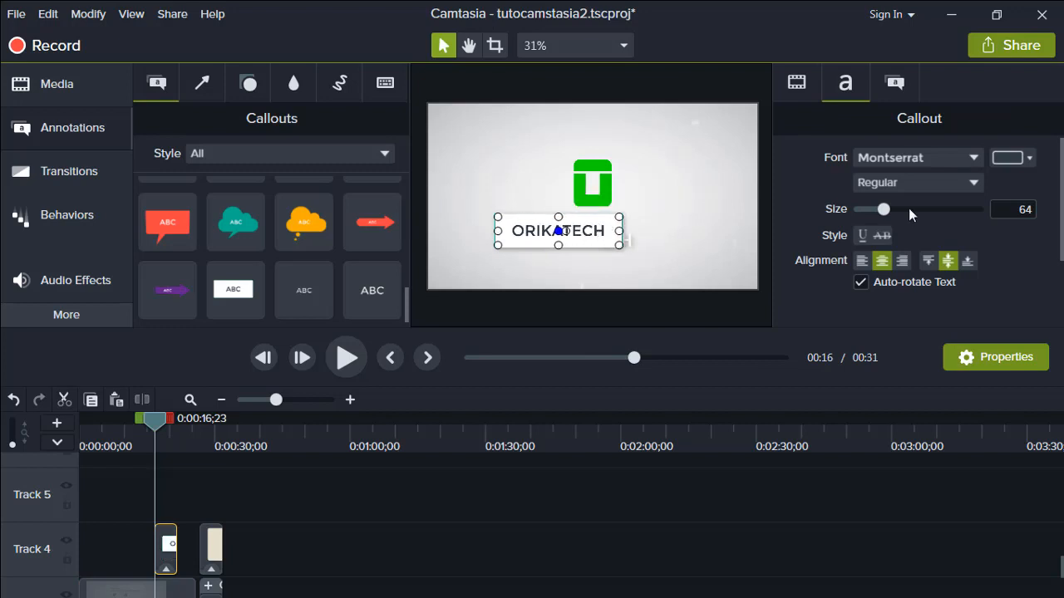
pyautogui.moveTo(885, 211); pyautogui.dragTo(899, 212)
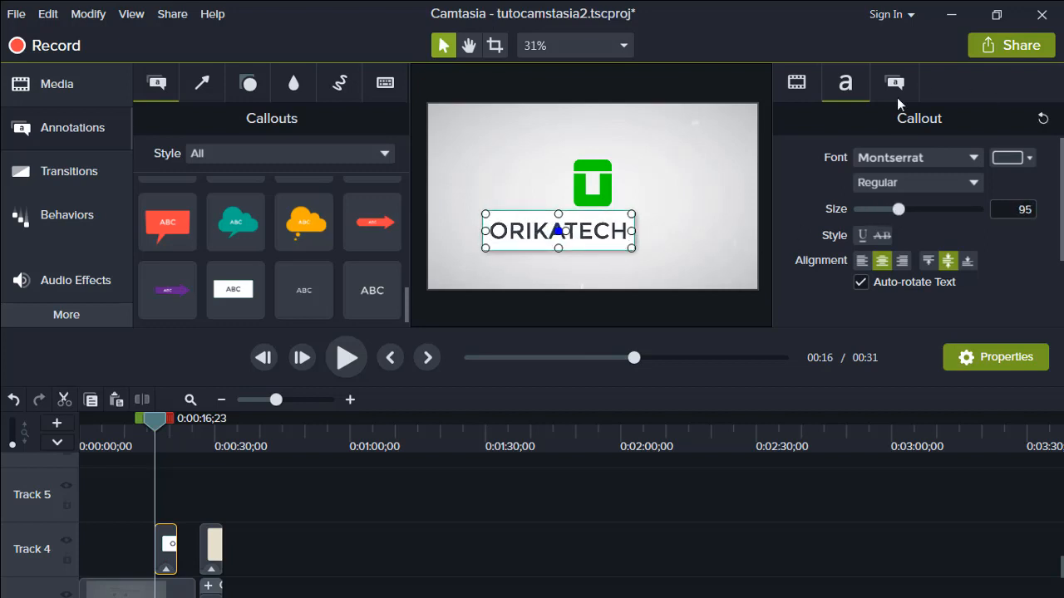
# - Change the ORIKATECH callout's text to the Nyala font in yellow
pyautogui.click(968, 158)
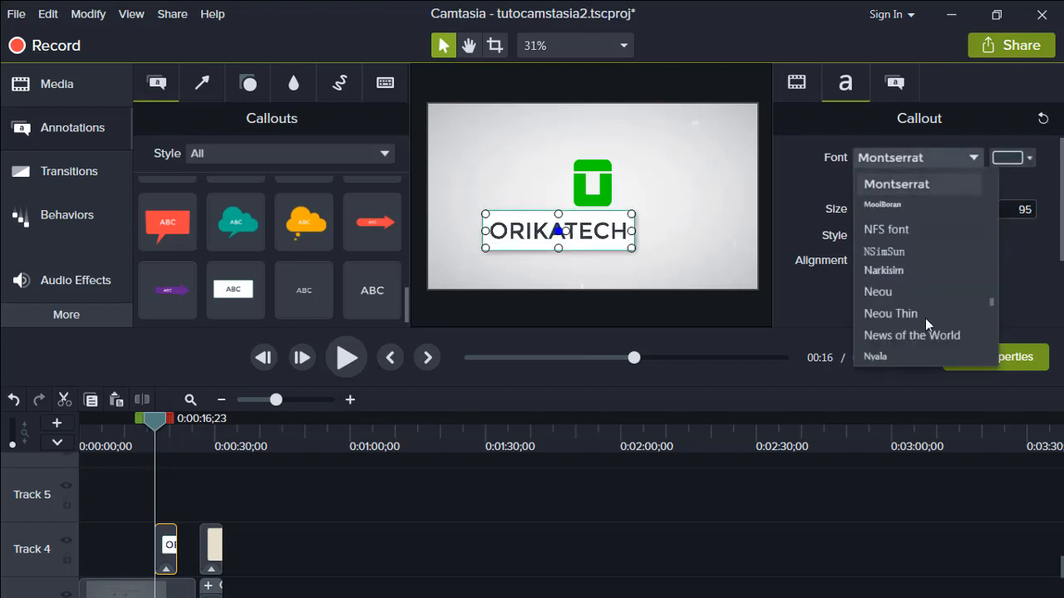
pyautogui.click(952, 308)
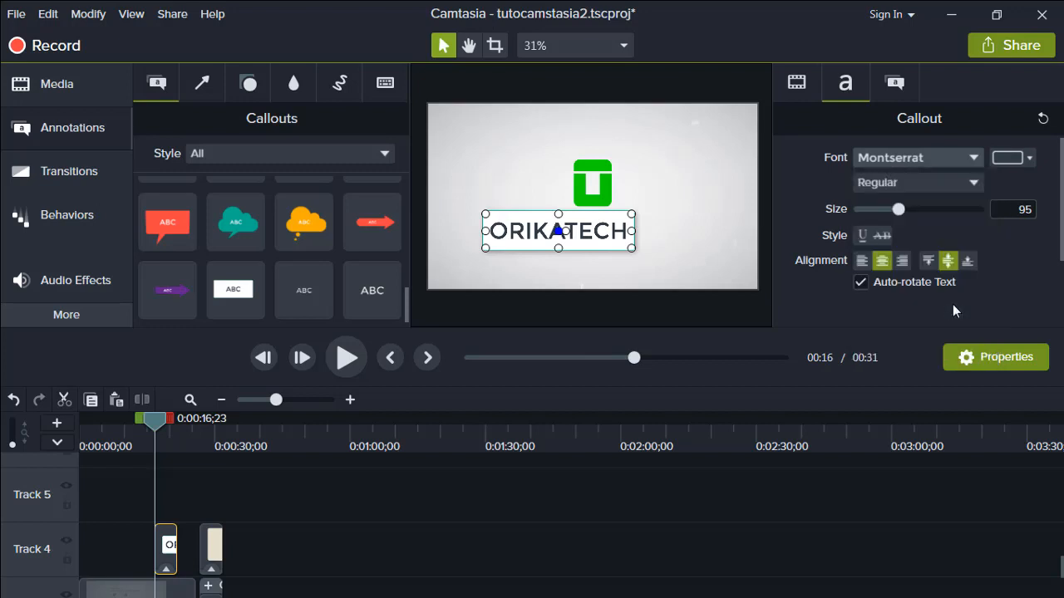
pyautogui.click(944, 156)
pyautogui.click(913, 228)
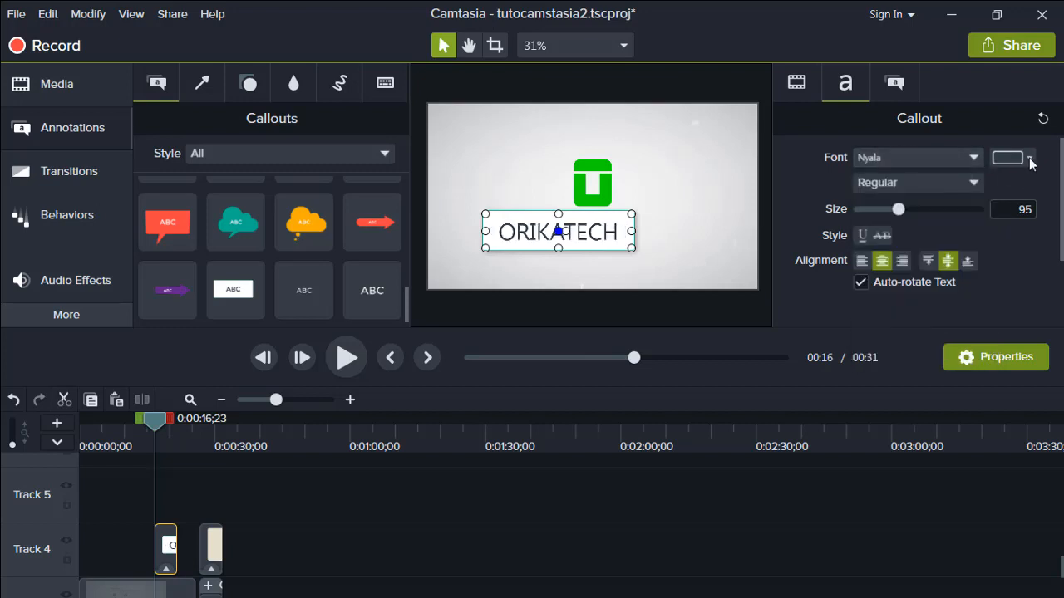
pyautogui.click(1012, 157)
pyautogui.click(918, 219)
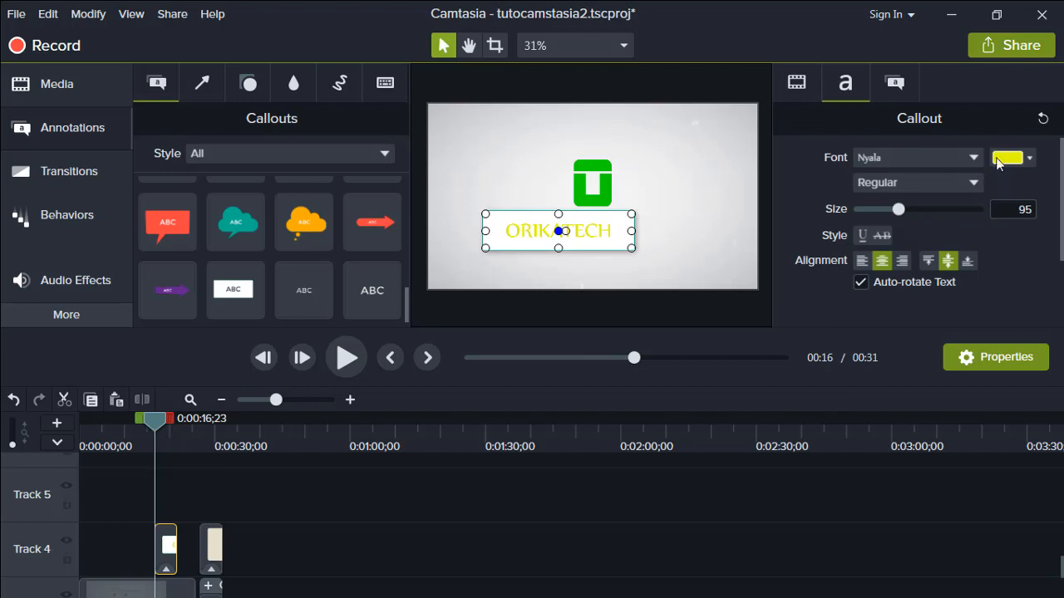
# - Try left, center and right horizontal alignment on the ORIKATECH callout's text, ending on center
pyautogui.click(861, 261)
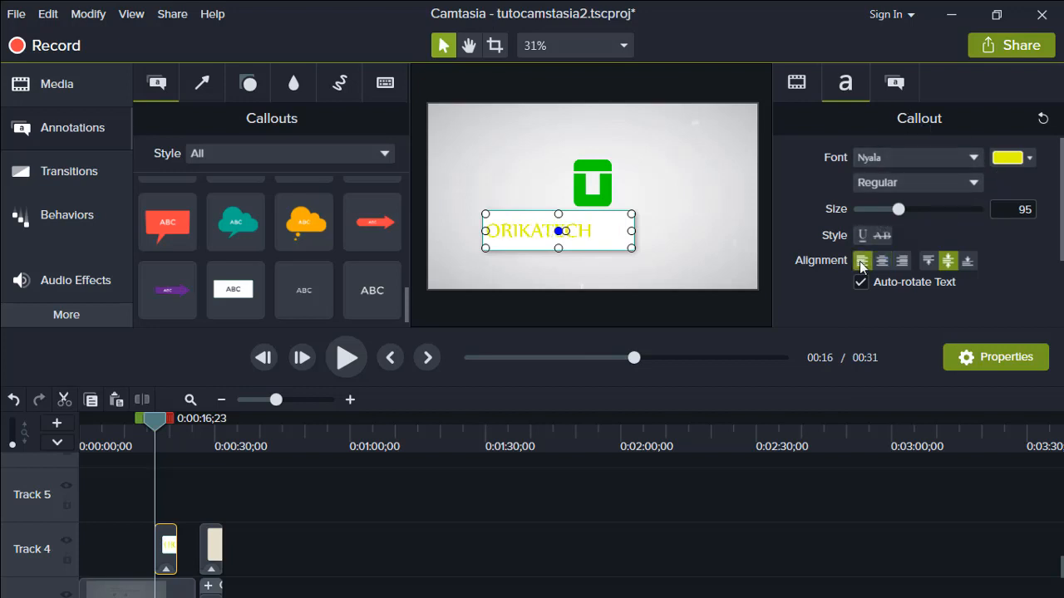
pyautogui.click(882, 261)
pyautogui.click(901, 261)
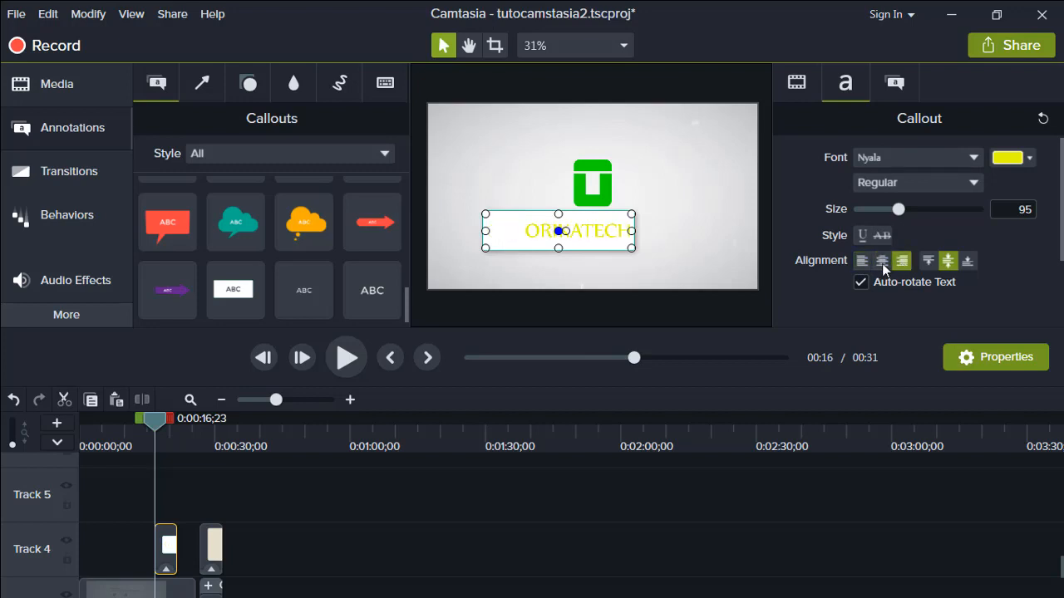
pyautogui.click(861, 261)
pyautogui.click(882, 261)
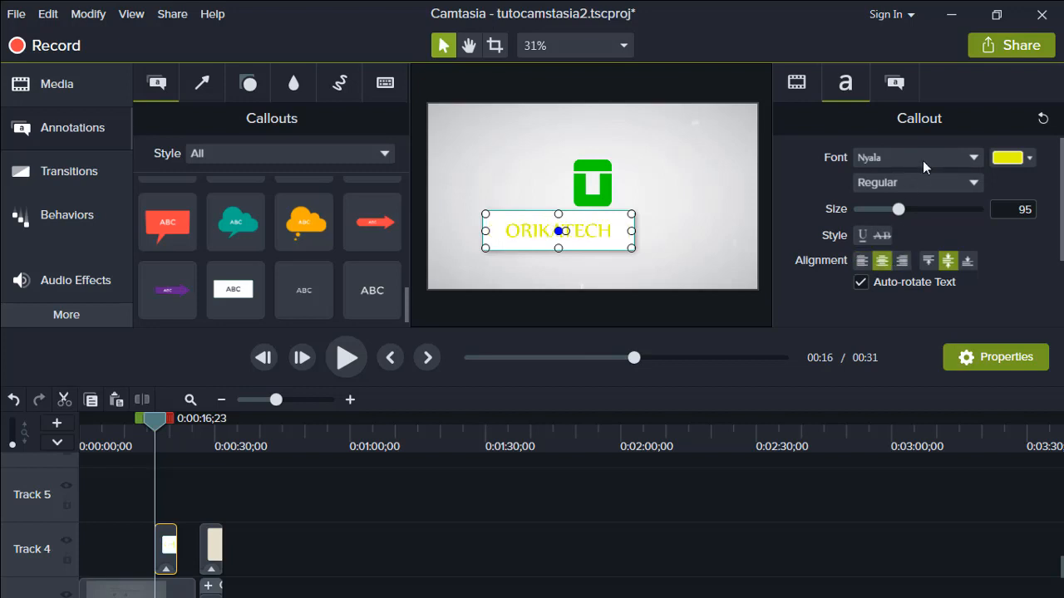
# - Set the ORIKATECH callout's solid fill to the preset blue
pyautogui.click(897, 84)
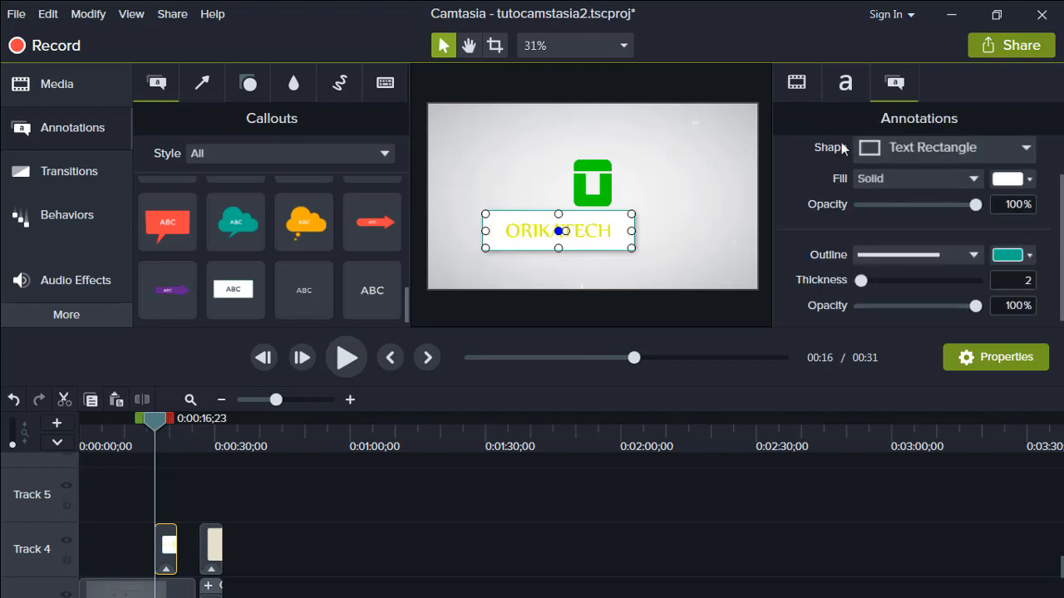
pyautogui.click(1030, 180)
pyautogui.click(873, 218)
pyautogui.click(1014, 182)
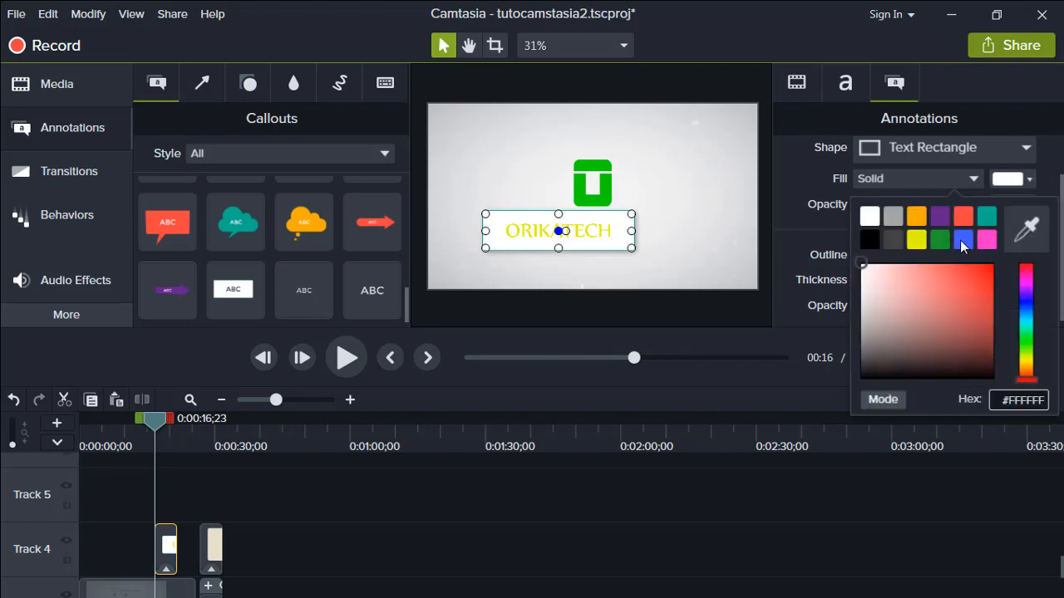
pyautogui.click(960, 241)
# - Move the ORIKATECH callout up so it sits centered above the green logo
pyautogui.click(715, 275)
pyautogui.click(586, 241)
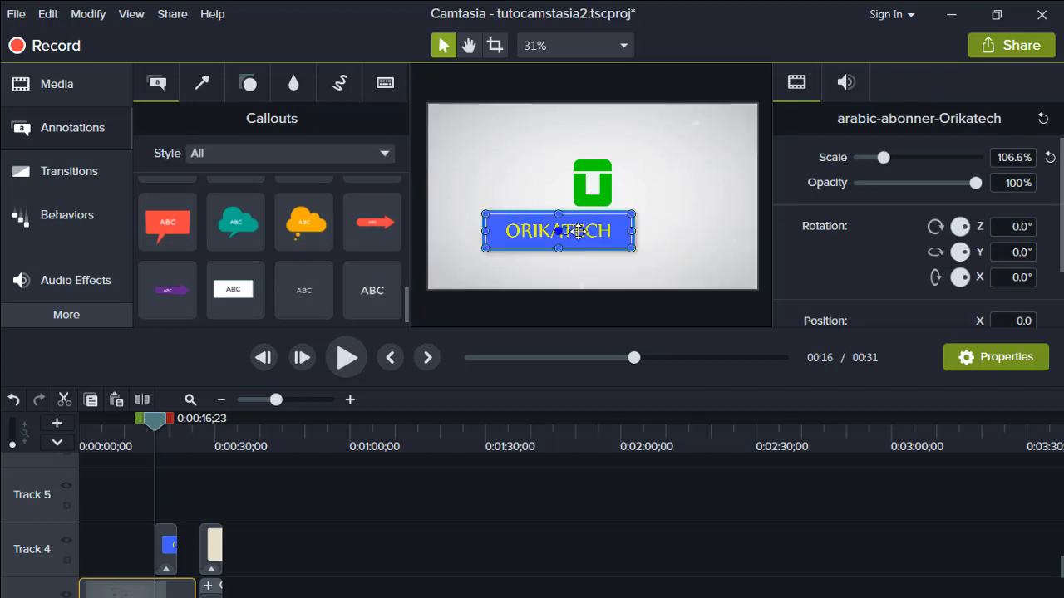
pyautogui.moveTo(588, 236); pyautogui.dragTo(629, 140)
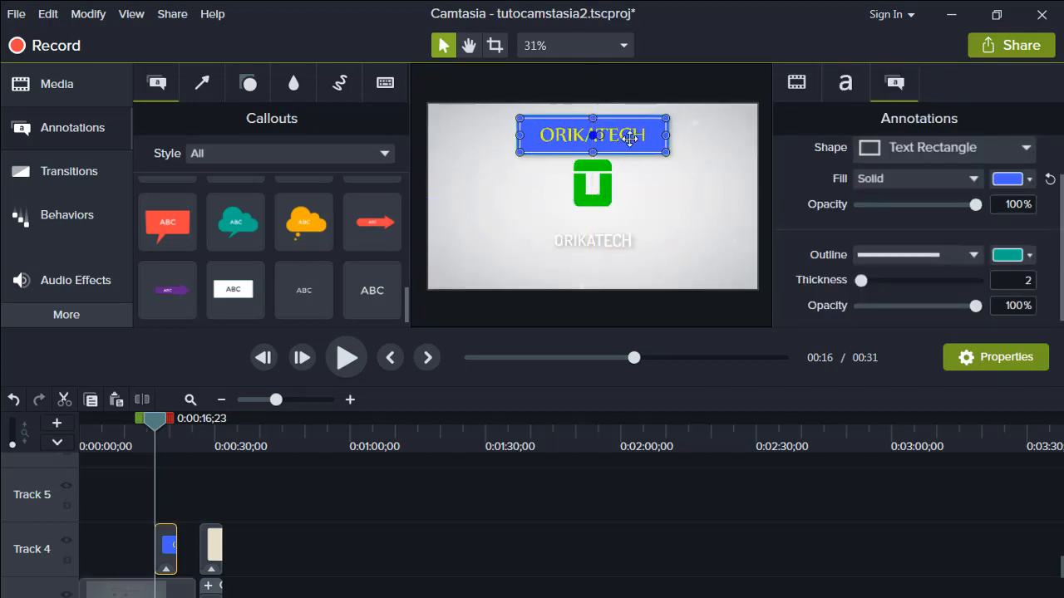
# - Select the ORIKATECH callout's text and change its font to PMingLiU-ExtB
pyautogui.doubleClick(629, 140)
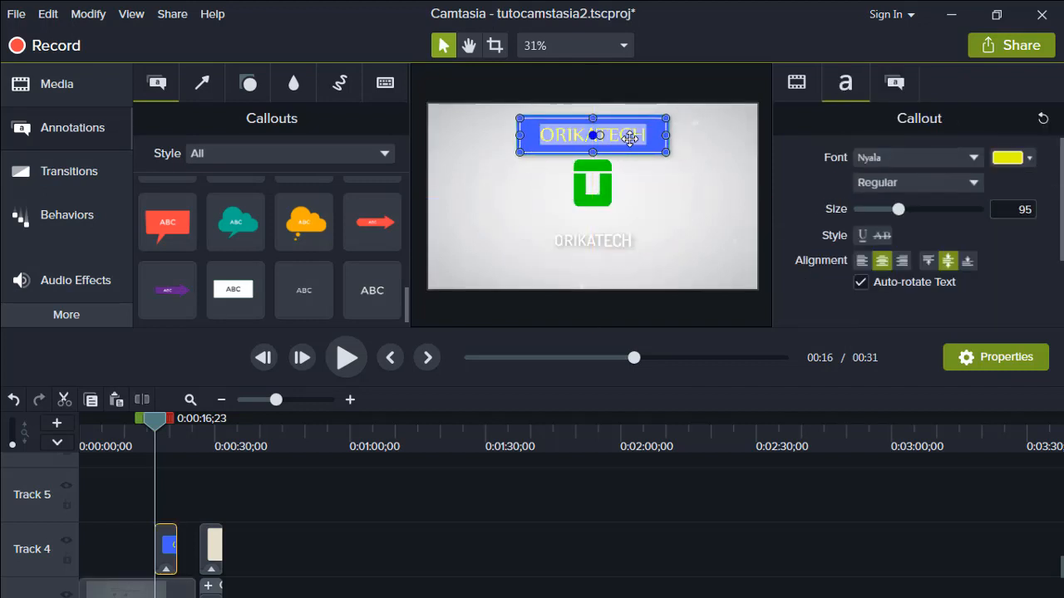
pyautogui.click(972, 158)
pyautogui.scroll(-1, 897, 341)
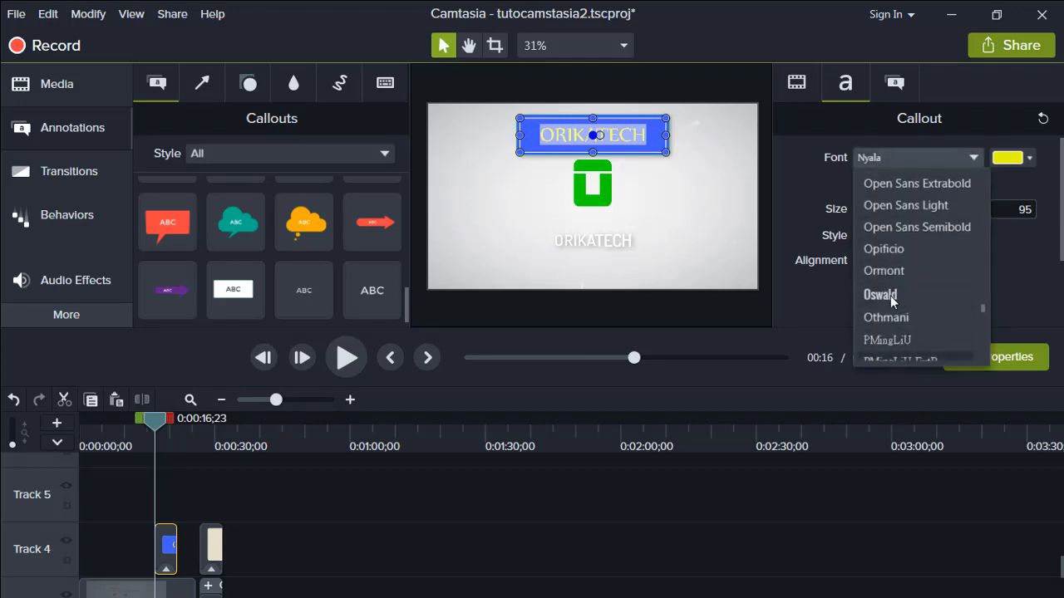
pyautogui.click(697, 175)
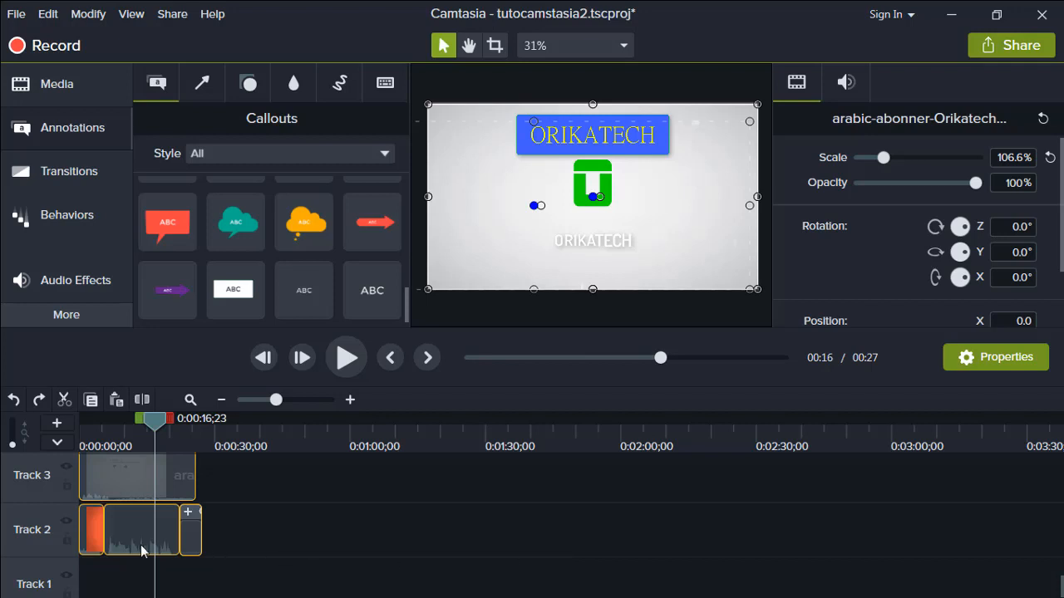
# - Shift the clips on Tracks 2 and 3 together to start at about 0:00:11 and place the ORIKATECH callout before them on Track 3
pyautogui.moveTo(242, 534); pyautogui.dragTo(160, 484)
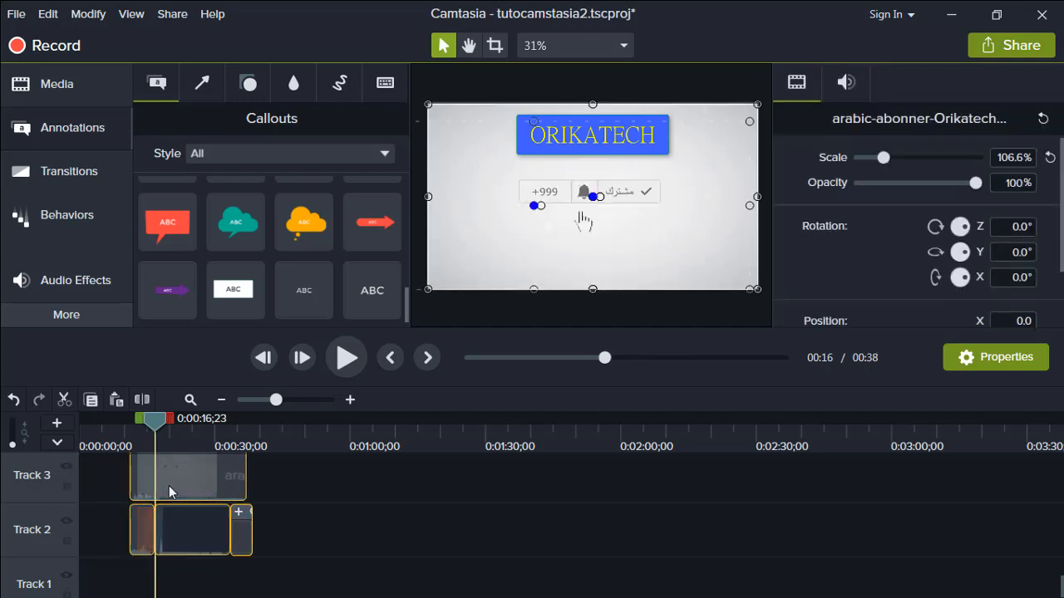
pyautogui.scroll(2, 281, 483)
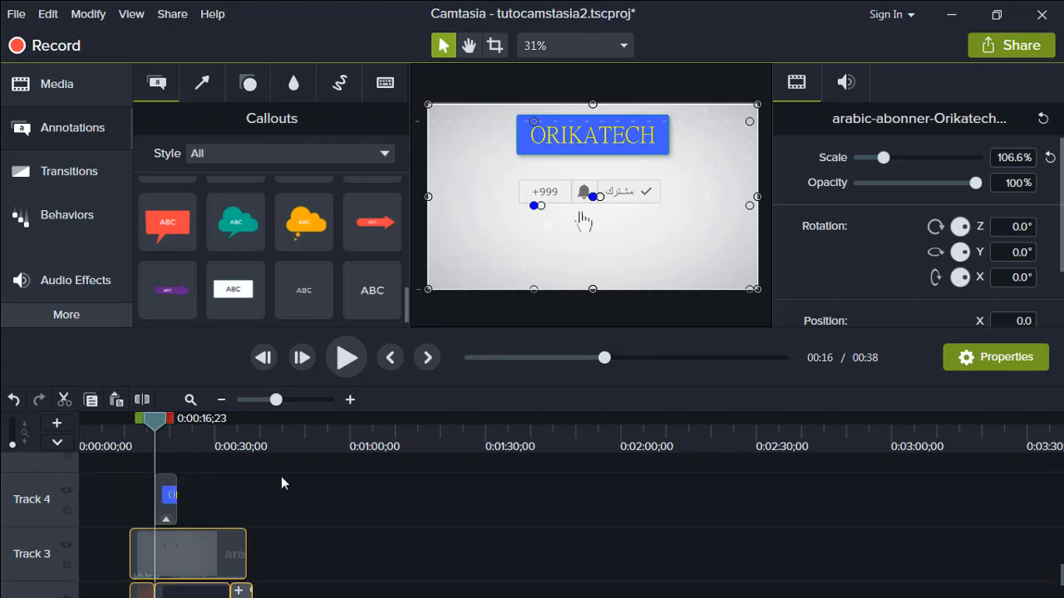
pyautogui.moveTo(158, 426); pyautogui.dragTo(102, 424)
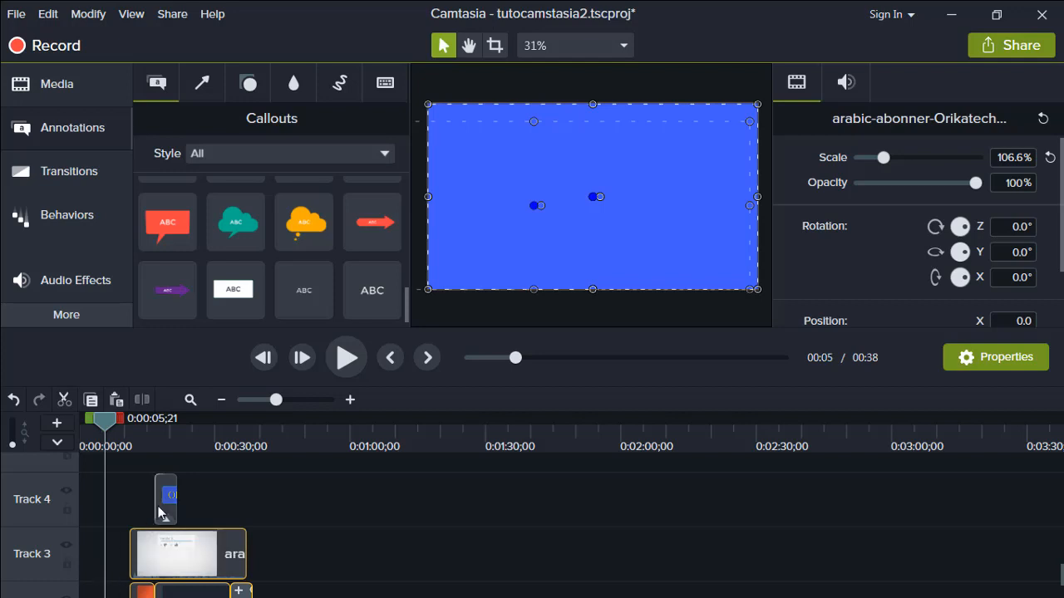
pyautogui.moveTo(167, 499); pyautogui.dragTo(102, 555)
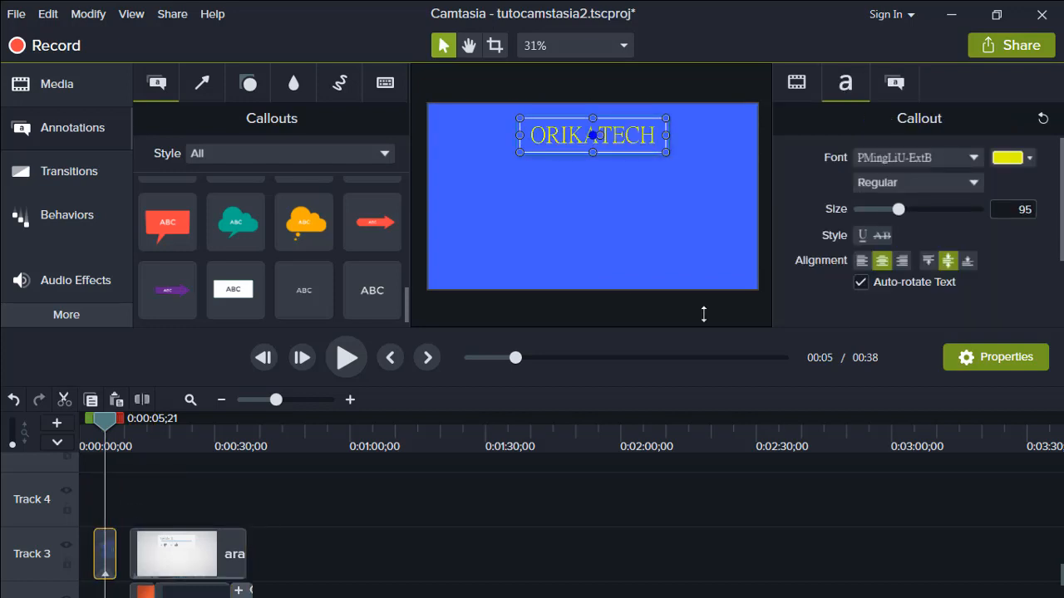
# - Set the yellow-text ORIKATECH callout's solid fill to white
pyautogui.click(883, 83)
pyautogui.click(1012, 218)
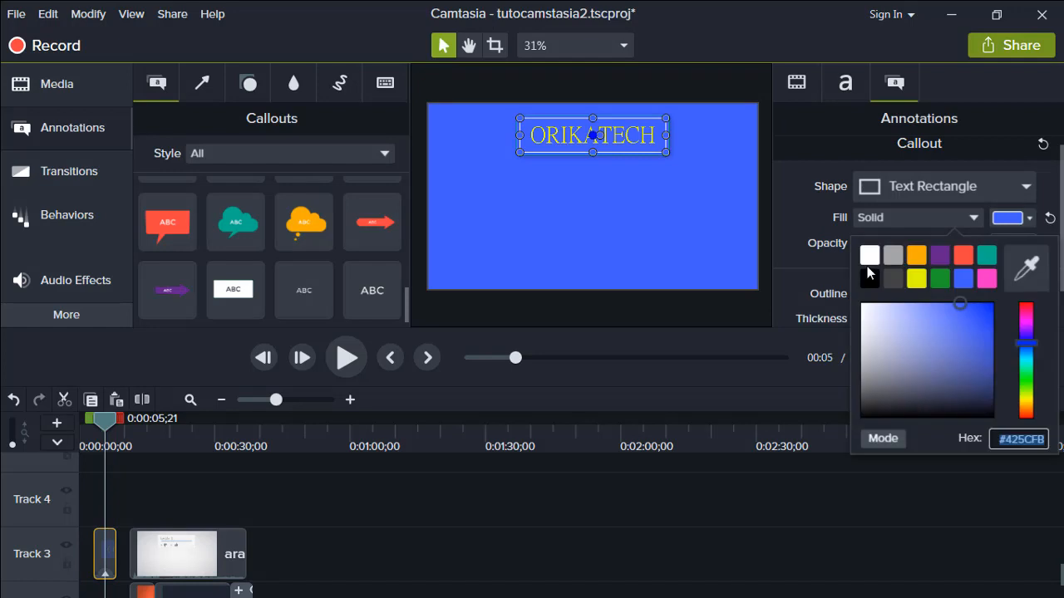
pyautogui.click(869, 256)
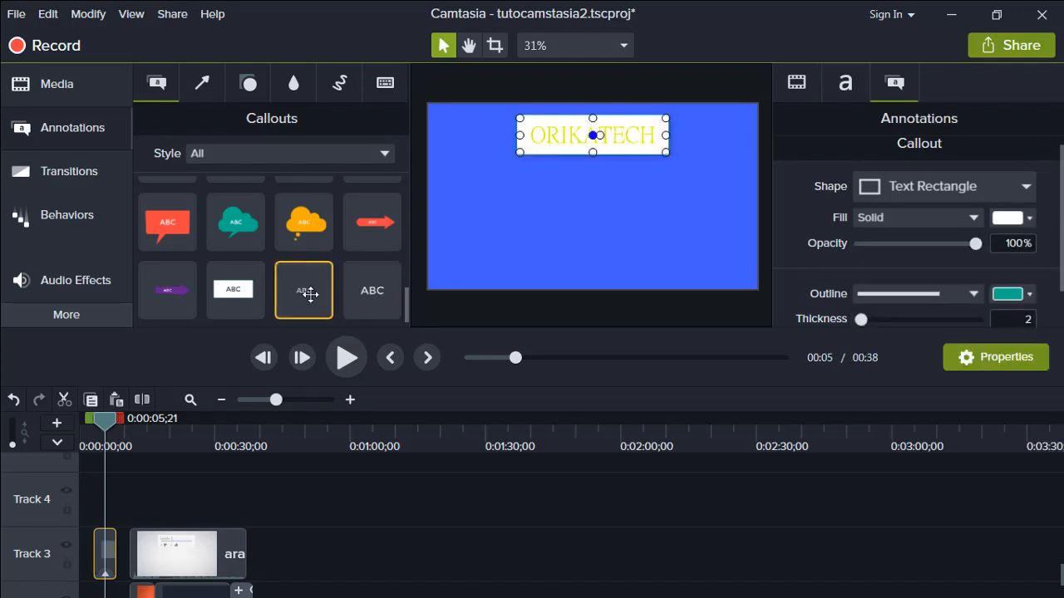
# - Add a plain text callout to the canvas below the white one and change its text to ORIKATECH
pyautogui.moveTo(304, 290); pyautogui.dragTo(573, 239)
pyautogui.doubleClick(571, 232)
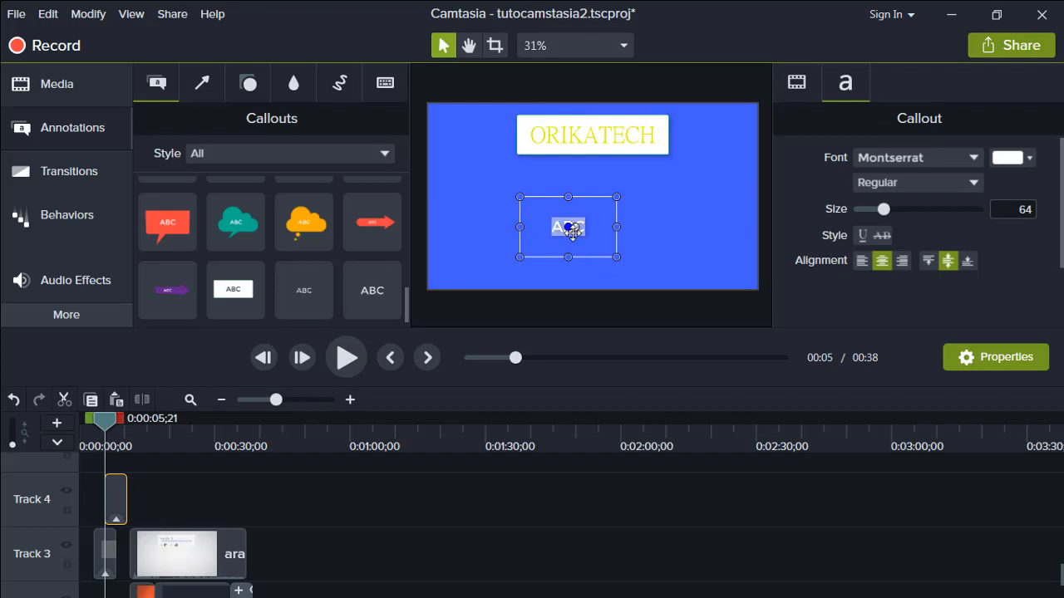
pyautogui.write('ORIKATECH')
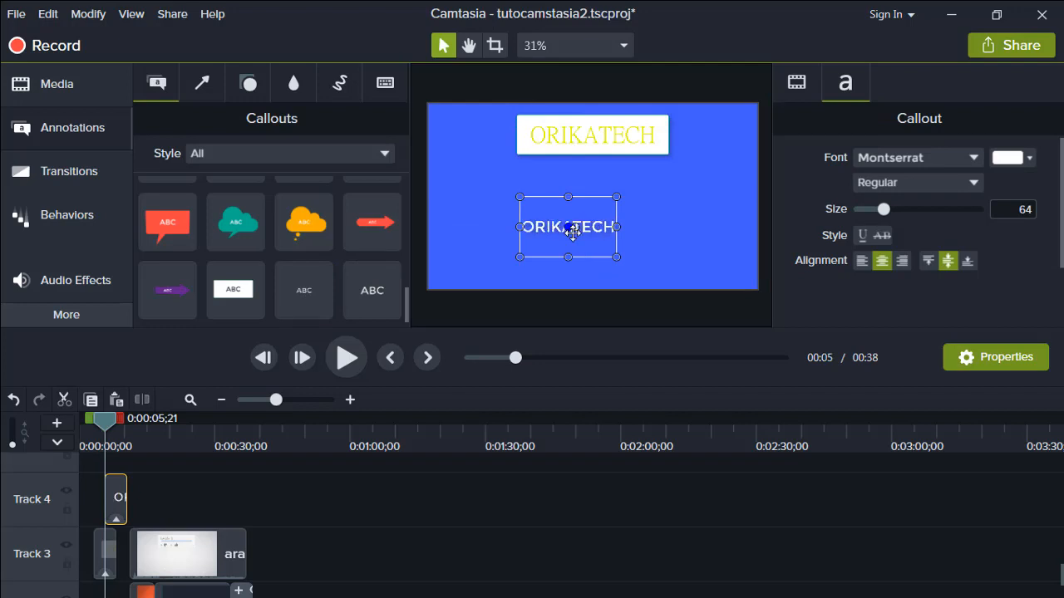
# - Move the new ORIKATECH text callout to the center of the canvas and delete the white-filled callout above it
pyautogui.click(621, 138)
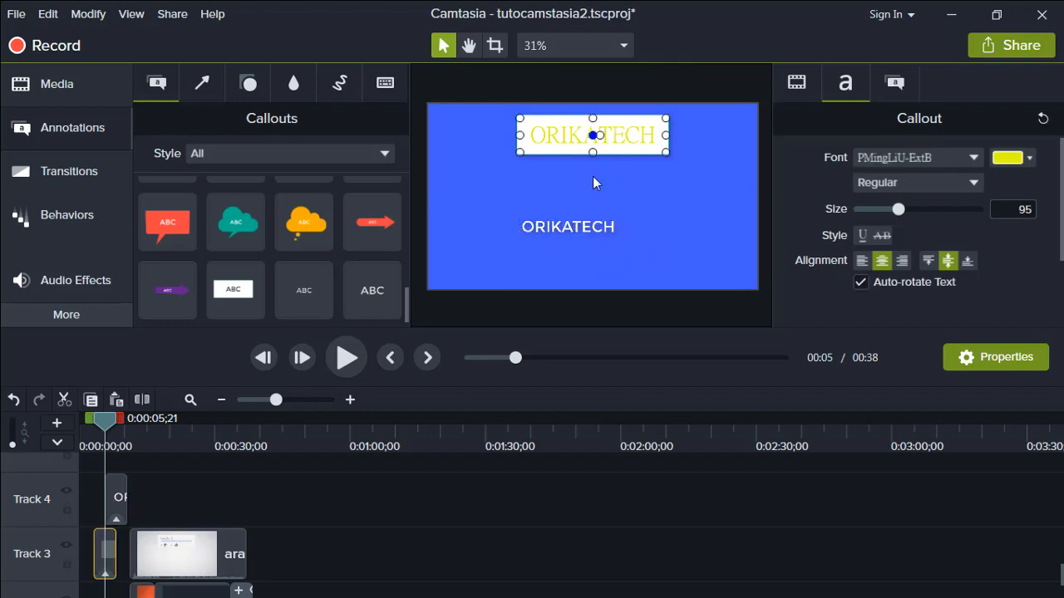
pyautogui.moveTo(583, 223); pyautogui.dragTo(608, 193)
pyautogui.click(623, 141)
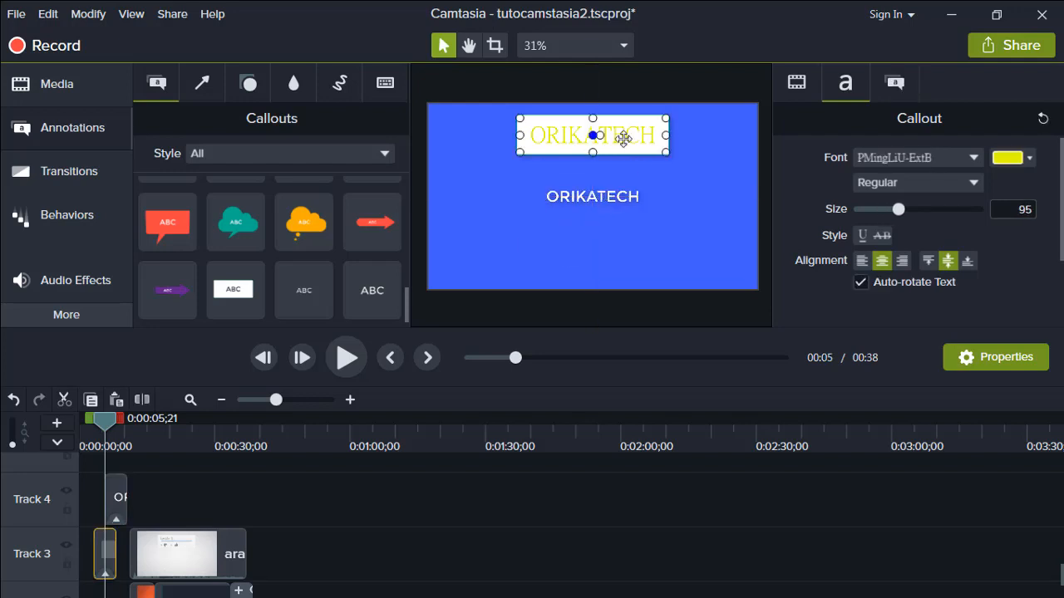
pyautogui.press('Delete')
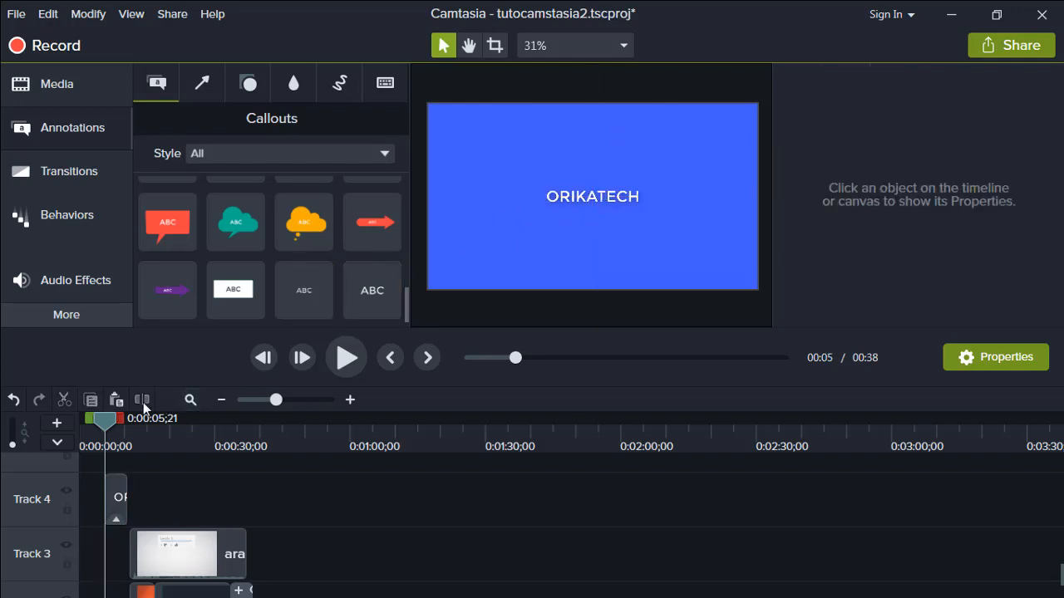
# - Place the intro-ORIKATECH clip at the start of Track 2 and the ORIKATECH callout directly after it on the same track
pyautogui.click(111, 500)
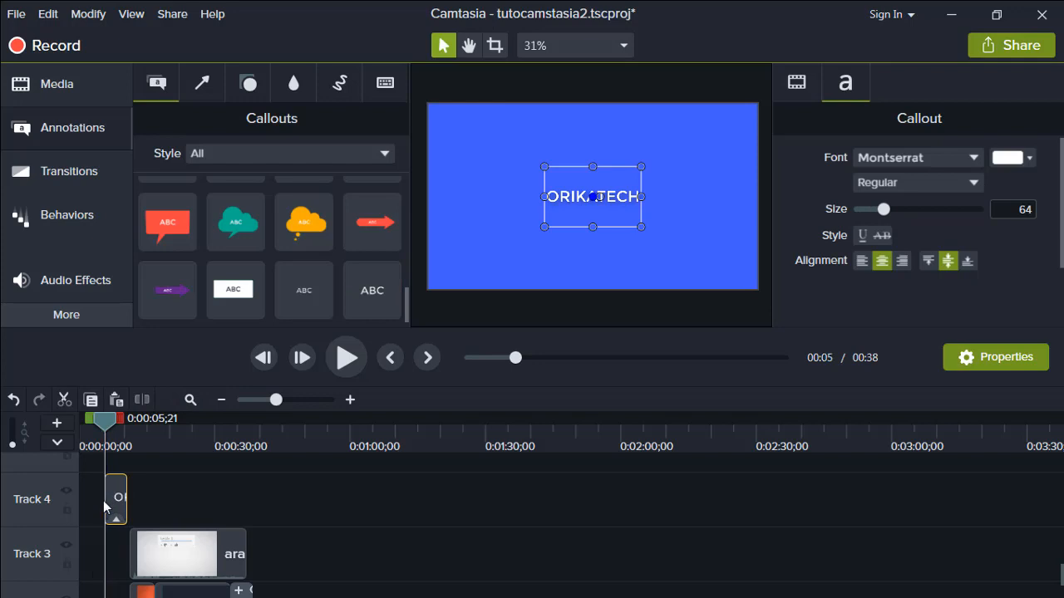
pyautogui.moveTo(102, 500); pyautogui.dragTo(122, 489)
pyautogui.moveTo(143, 536); pyautogui.dragTo(96, 538)
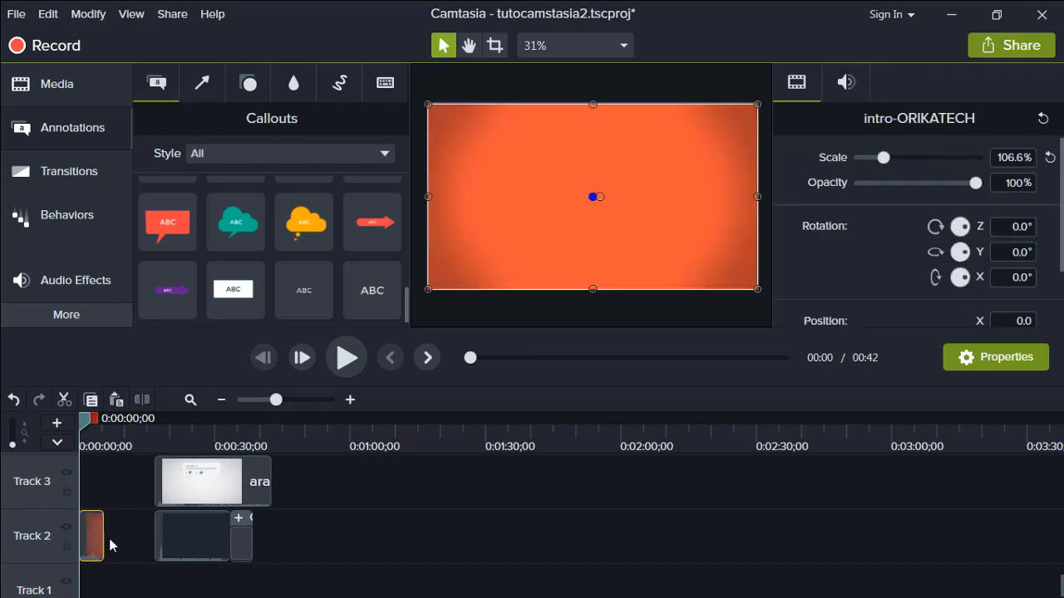
pyautogui.scroll(2, 1049, 585)
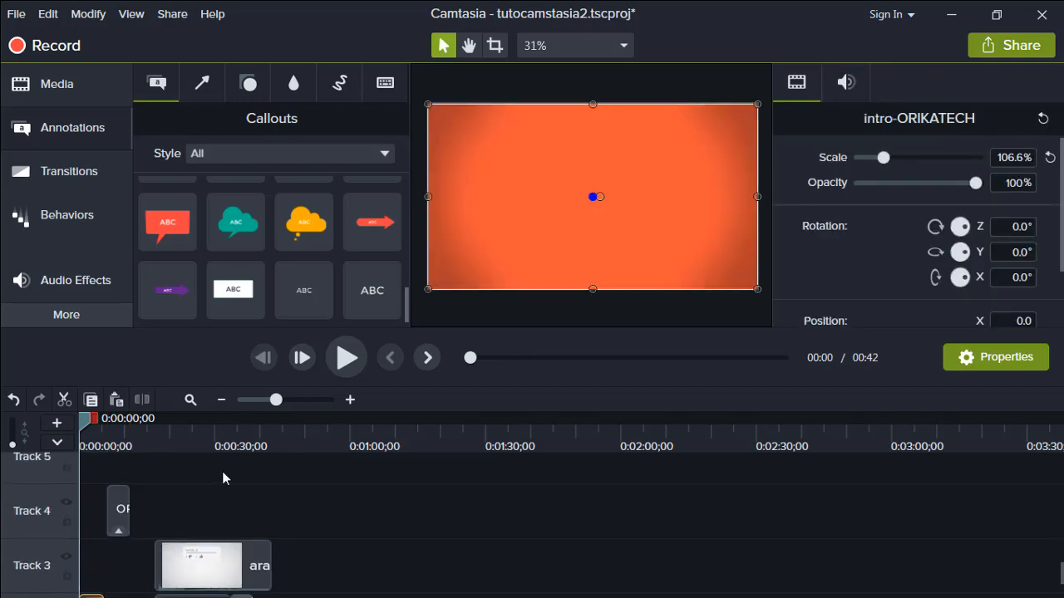
pyautogui.moveTo(114, 515); pyautogui.dragTo(117, 587)
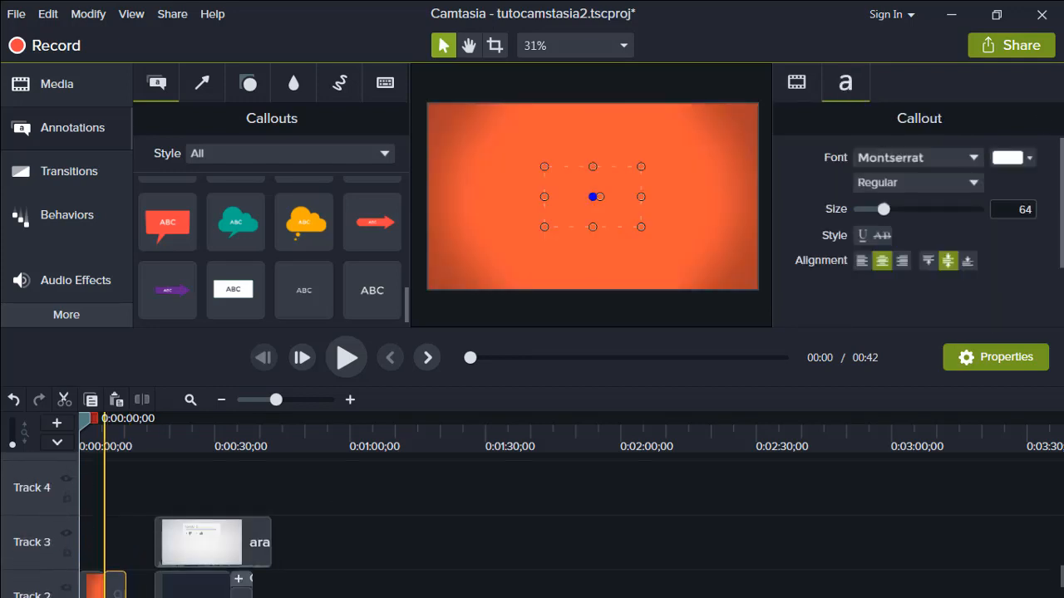
# - Shift the remaining clips on Tracks 2 and 3 together to start right after the callout, and play the sequence from the beginning
pyautogui.moveTo(261, 592); pyautogui.dragTo(220, 562)
pyautogui.moveTo(207, 550); pyautogui.dragTo(123, 545)
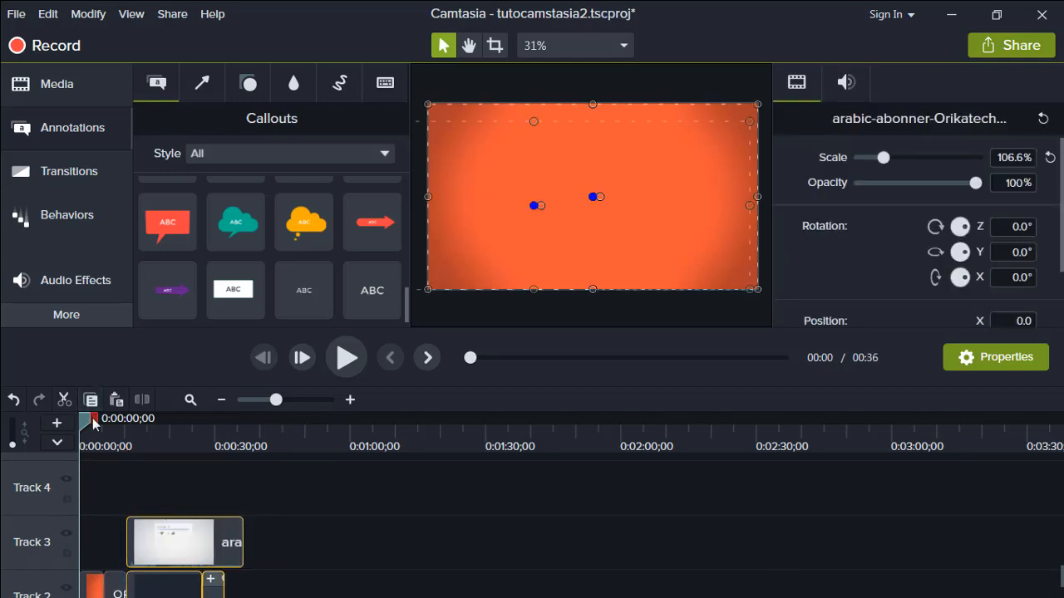
pyautogui.click(345, 358)
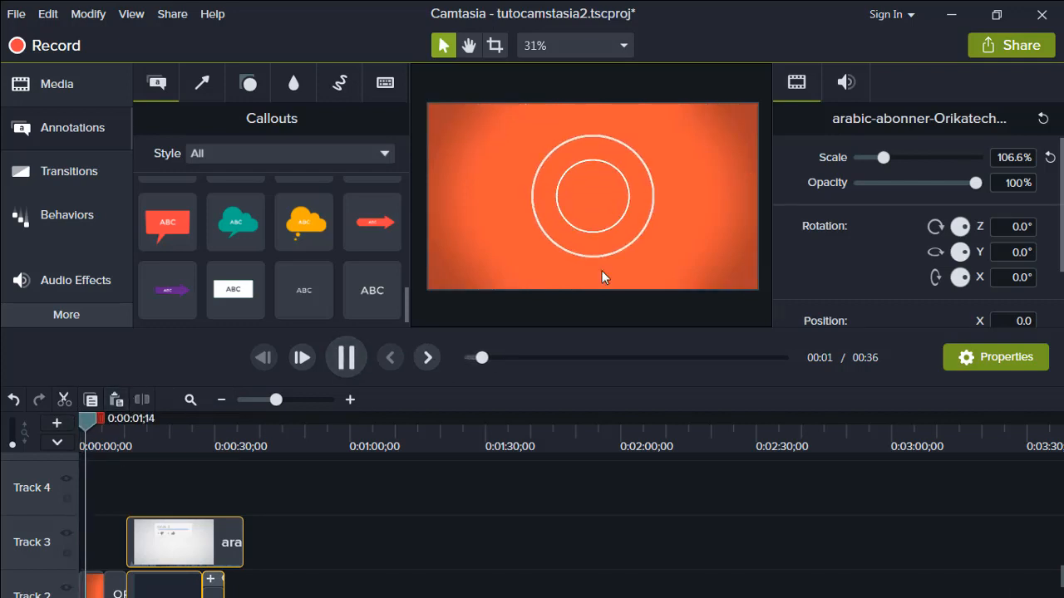
# - Pause playback on the ORIKATECH callout at about 0:00:09 and set its text size to 98
pyautogui.click(113, 593)
pyautogui.click(331, 364)
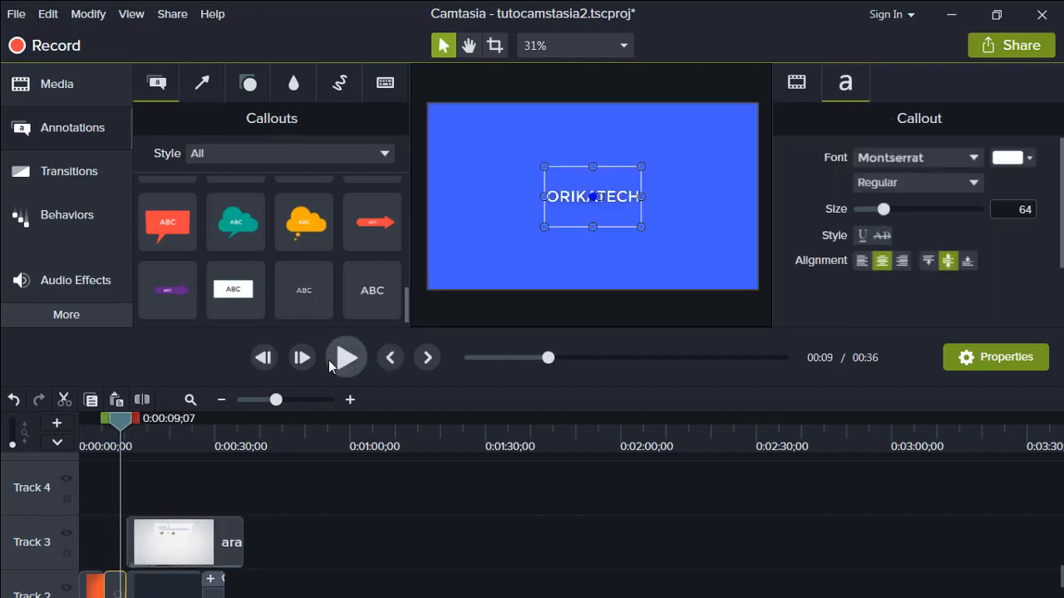
pyautogui.doubleClick(599, 196)
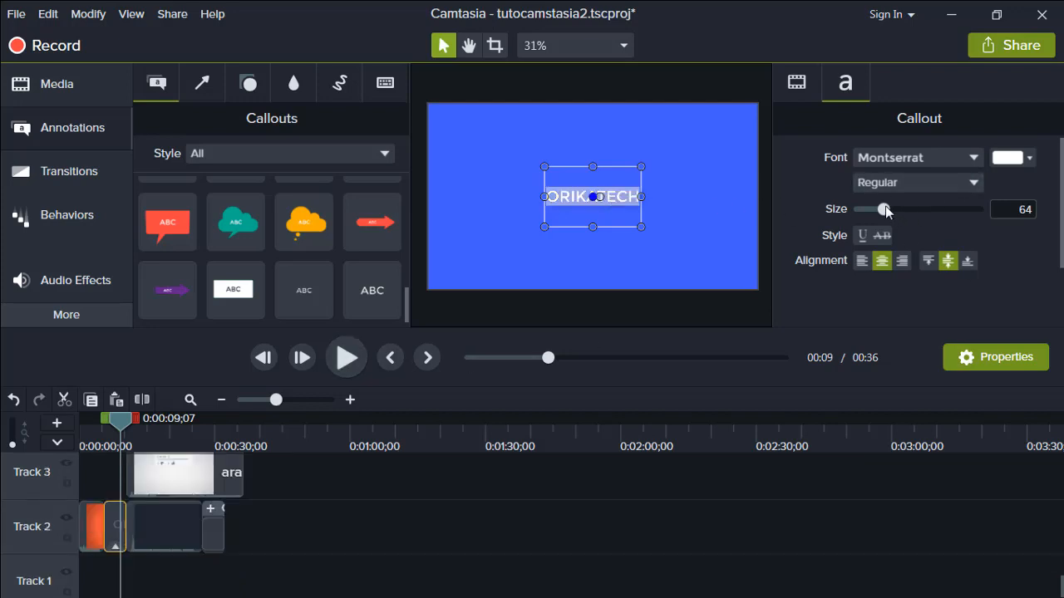
pyautogui.moveTo(885, 208); pyautogui.dragTo(902, 214)
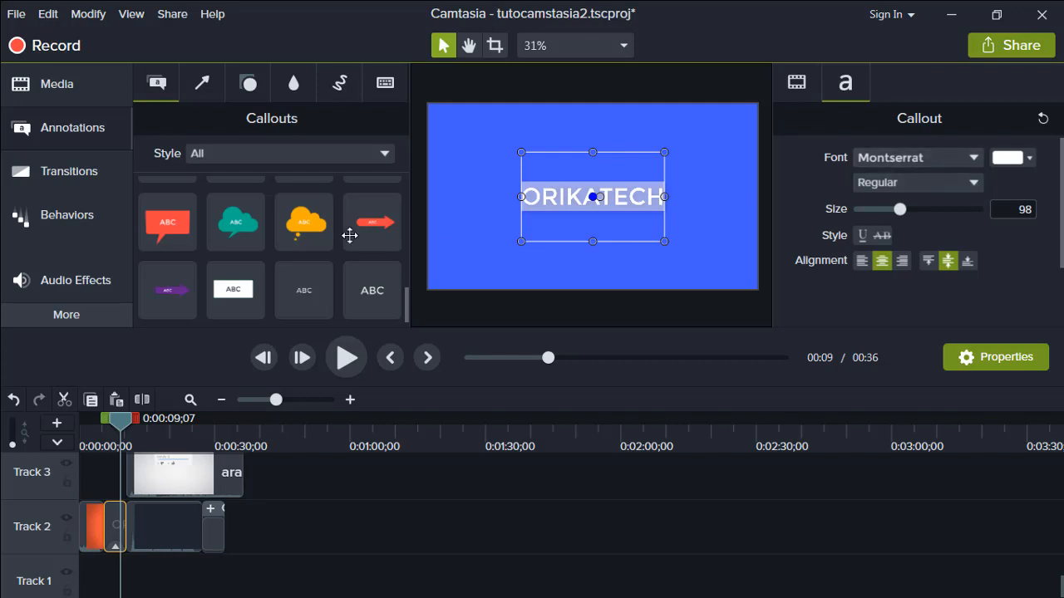
# - Add logo-orikatech.jpg to the canvas, scale it to 30.1%, and position it centered below the ORIKATECH text
pyautogui.click(59, 99)
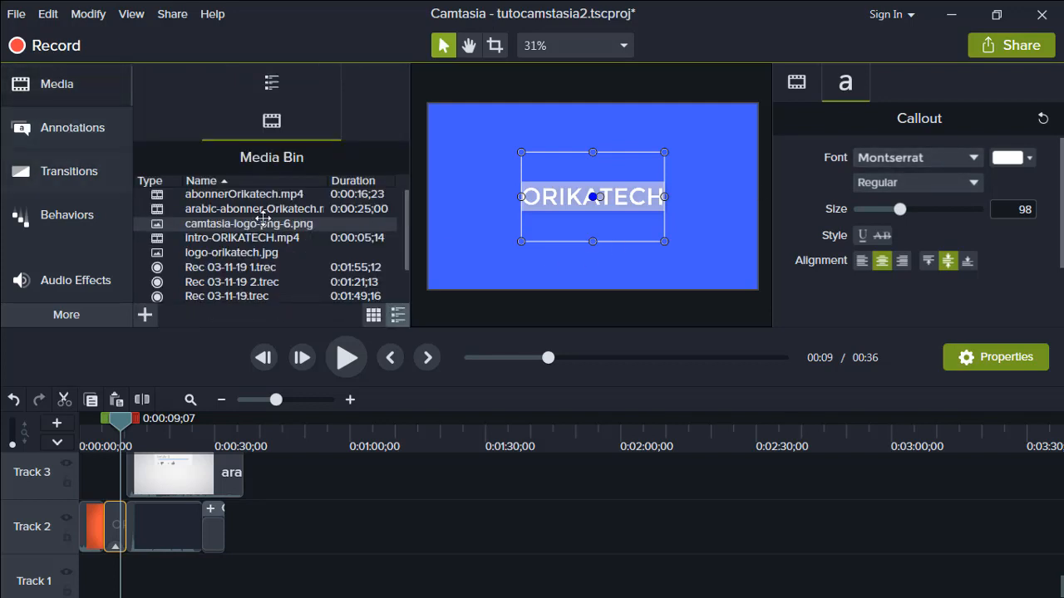
pyautogui.moveTo(316, 252); pyautogui.dragTo(601, 240)
pyautogui.rightClick(605, 217)
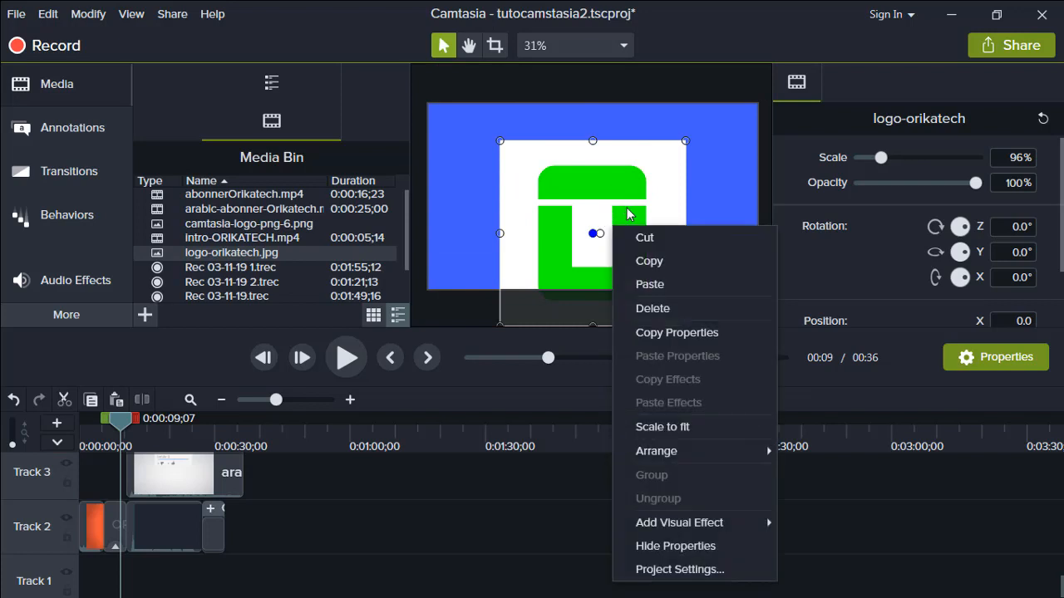
pyautogui.moveTo(870, 159); pyautogui.dragTo(865, 158)
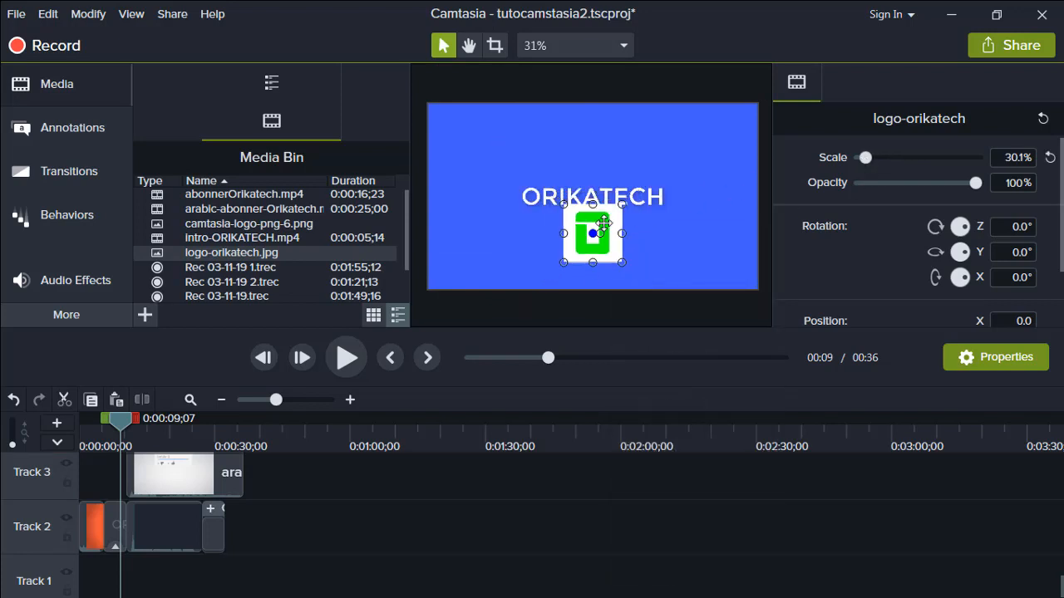
pyautogui.moveTo(605, 223); pyautogui.dragTo(605, 239)
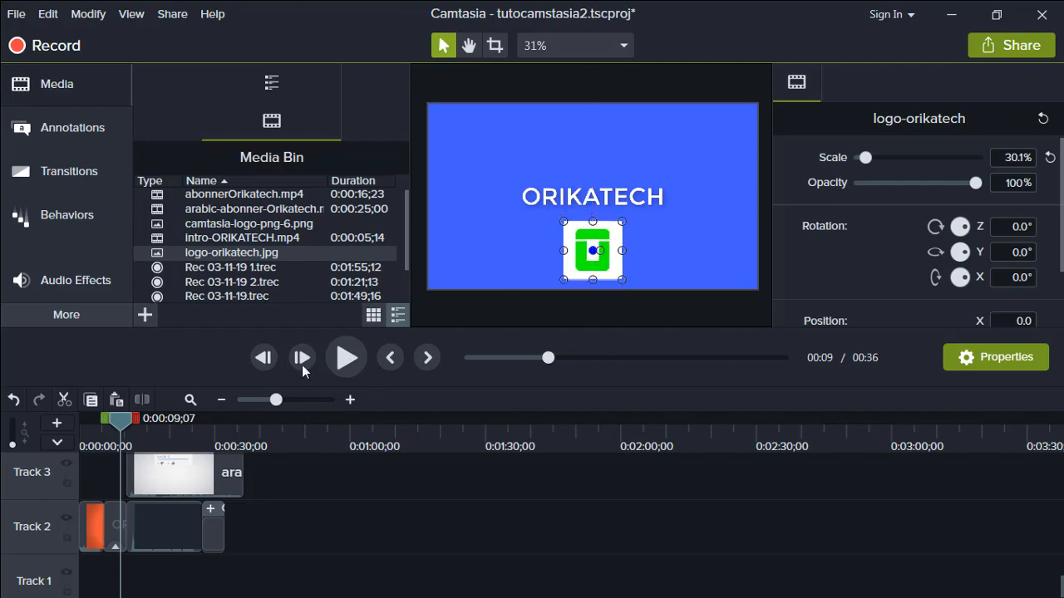